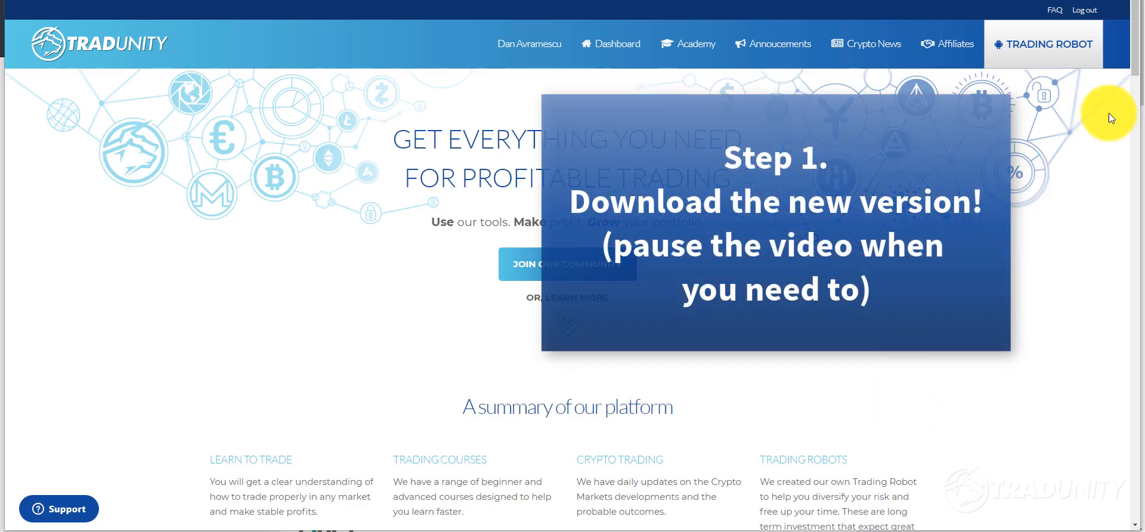
Open the Trading Robot Settings and Simulations page from the site footer and follow its robot download link
left_click_drag(1137, 60, 1121, 513)
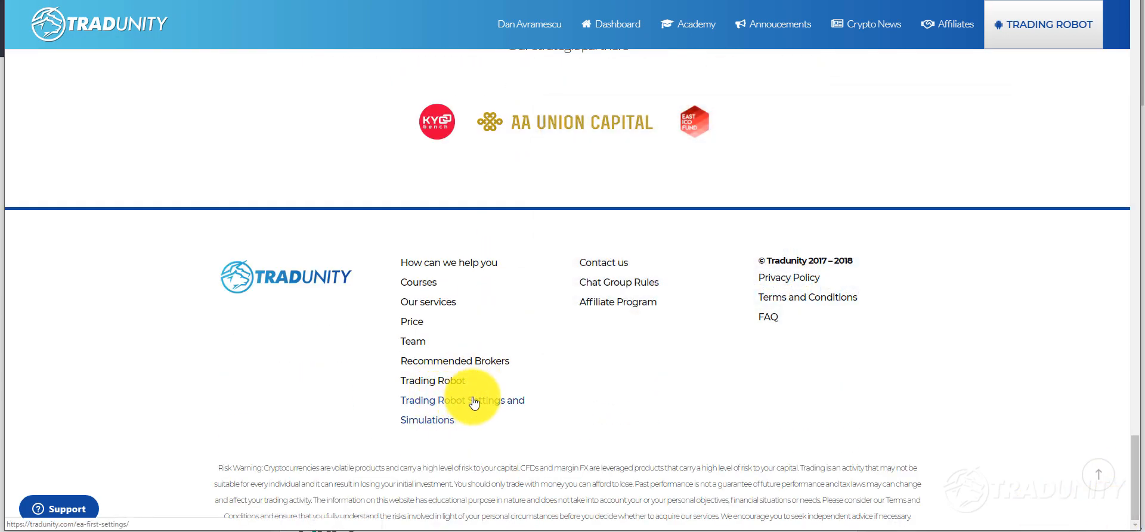
left_click(474, 404)
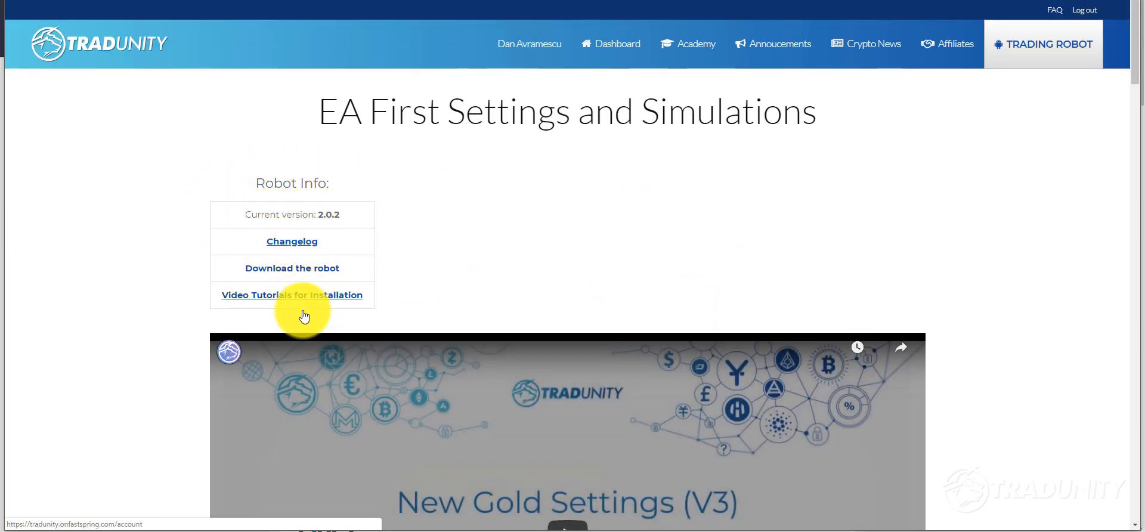
left_click(314, 275)
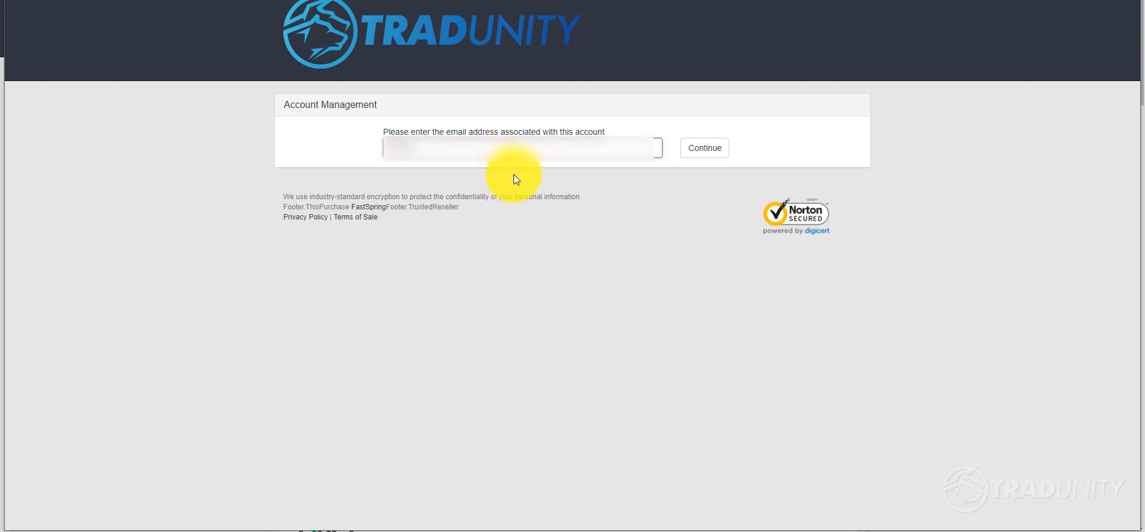
Submit the account's e-mail address to request access instructions, and bring up the FastSpring message with the order management link
type("**")
left_click(720, 153)
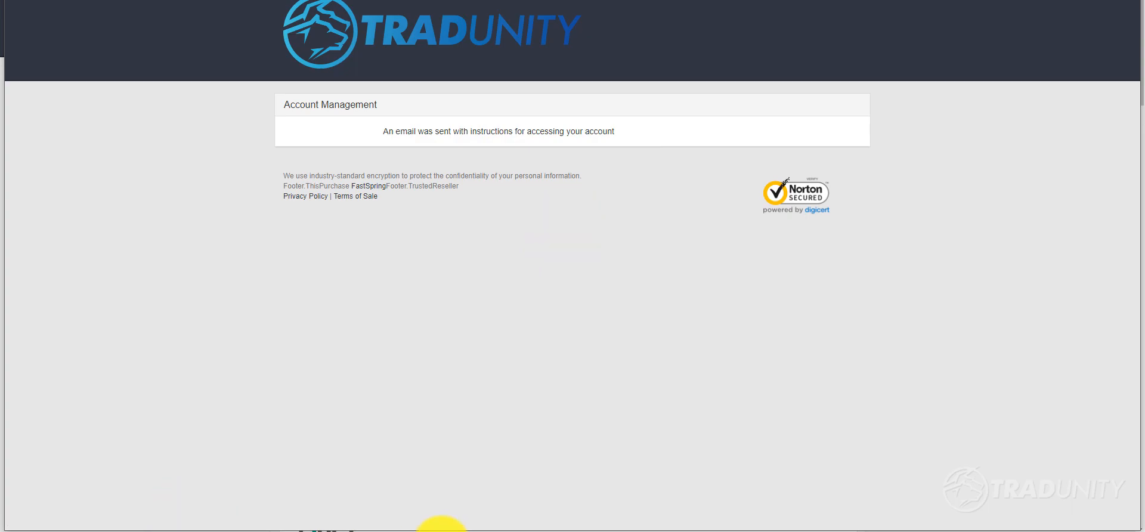
left_click(913, 530)
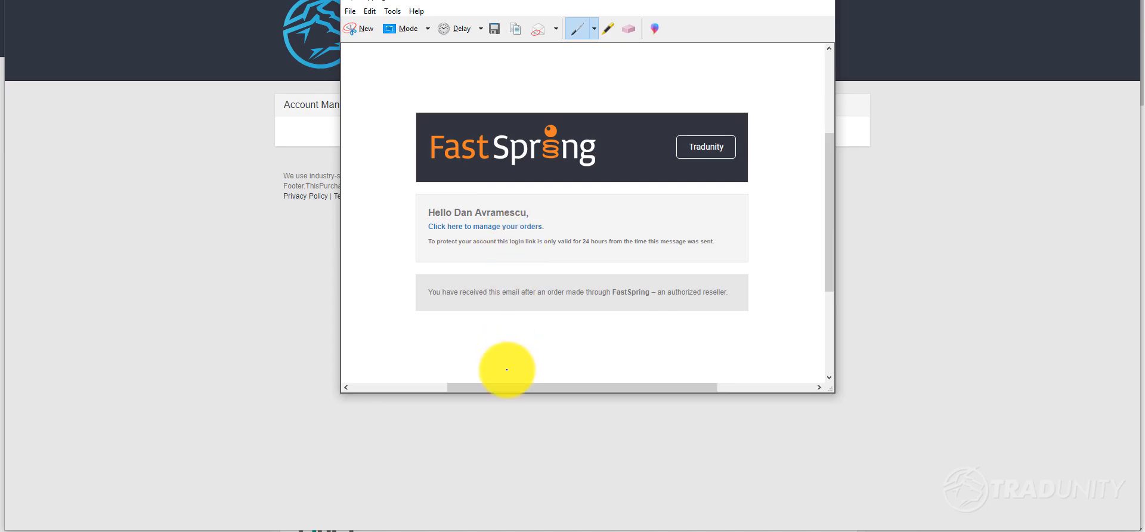
Switch to the remote server desktop, search for "server" and open Server Manager
left_click(434, 529)
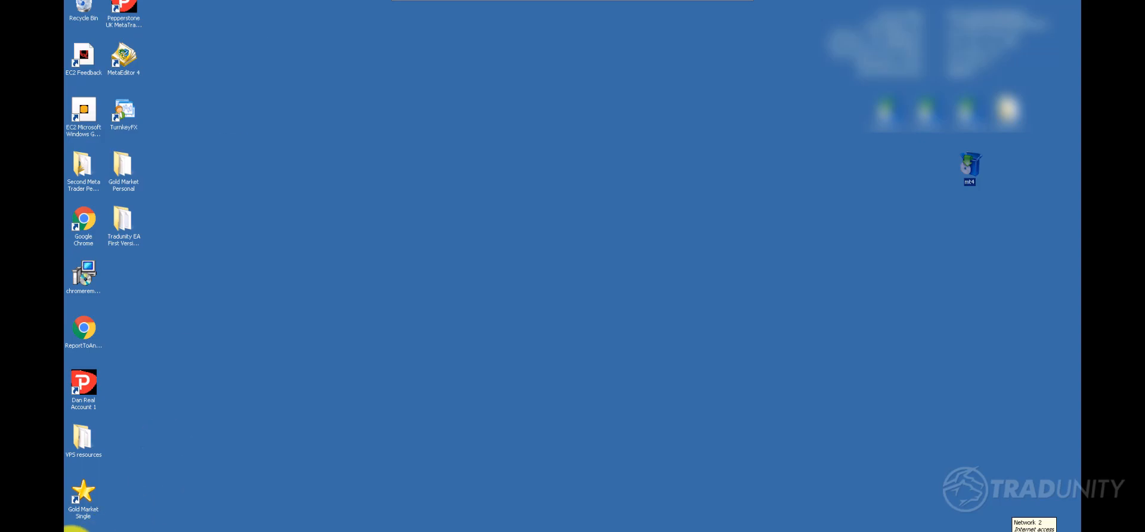
left_click(68, 530)
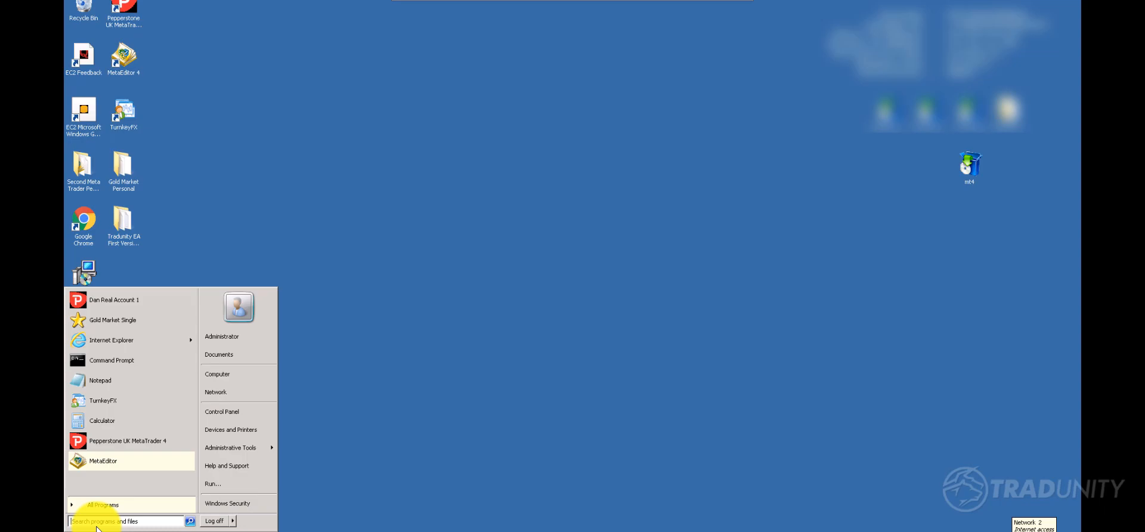
type("server")
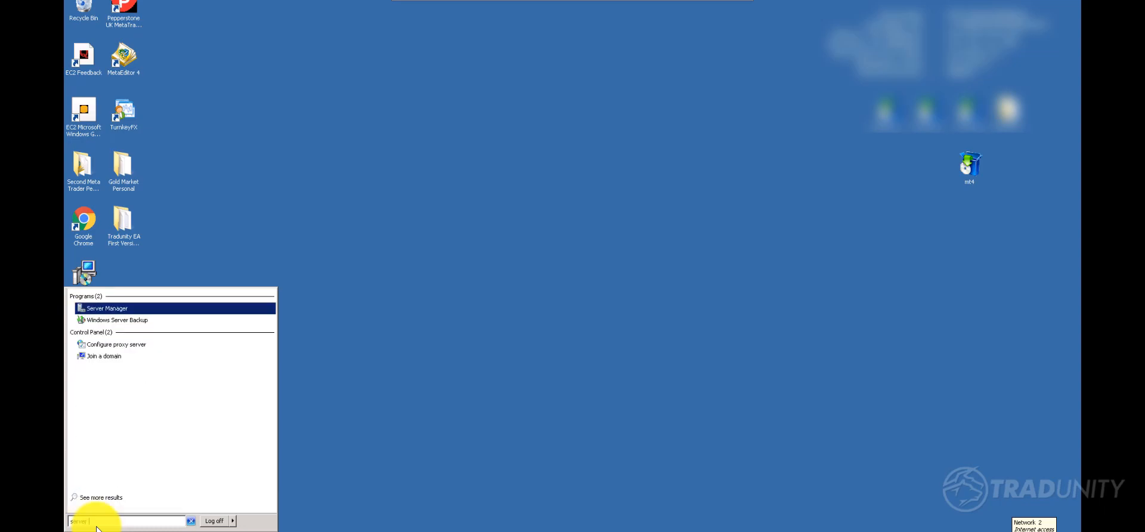
left_click(117, 309)
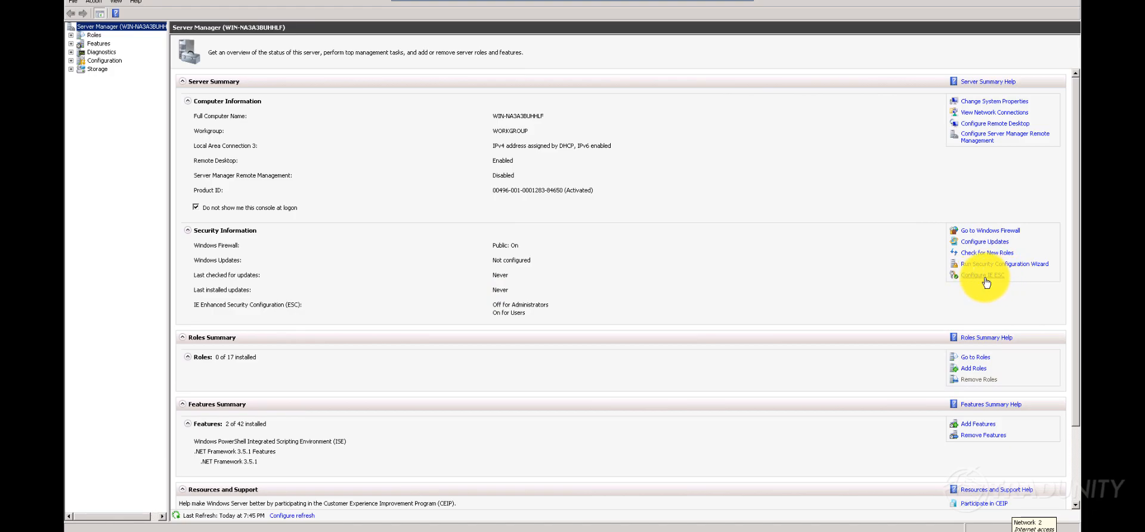
Turn off Internet Explorer Enhanced Security Configuration for Users and close Server Manager
left_click(998, 277)
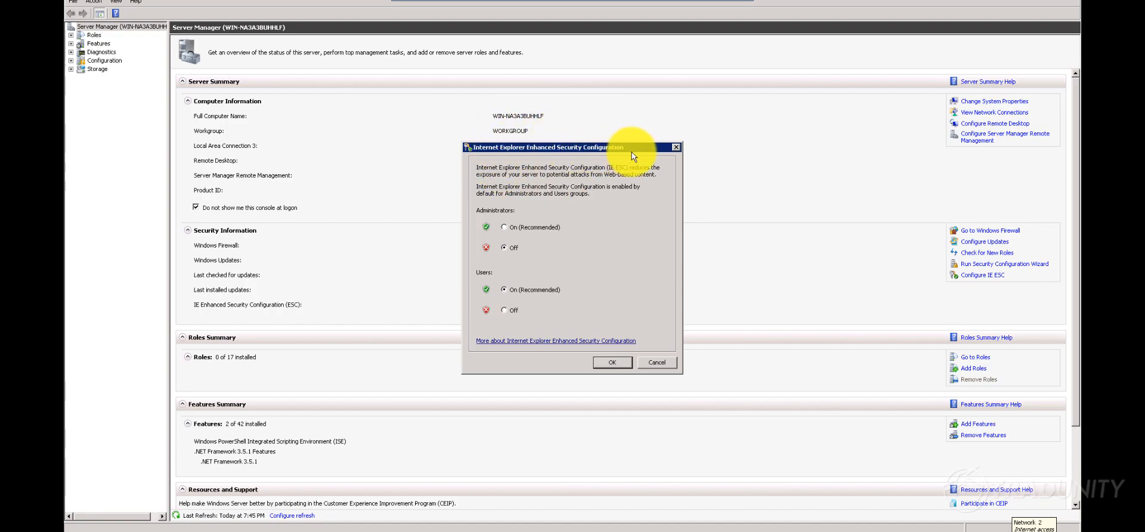
left_click(505, 309)
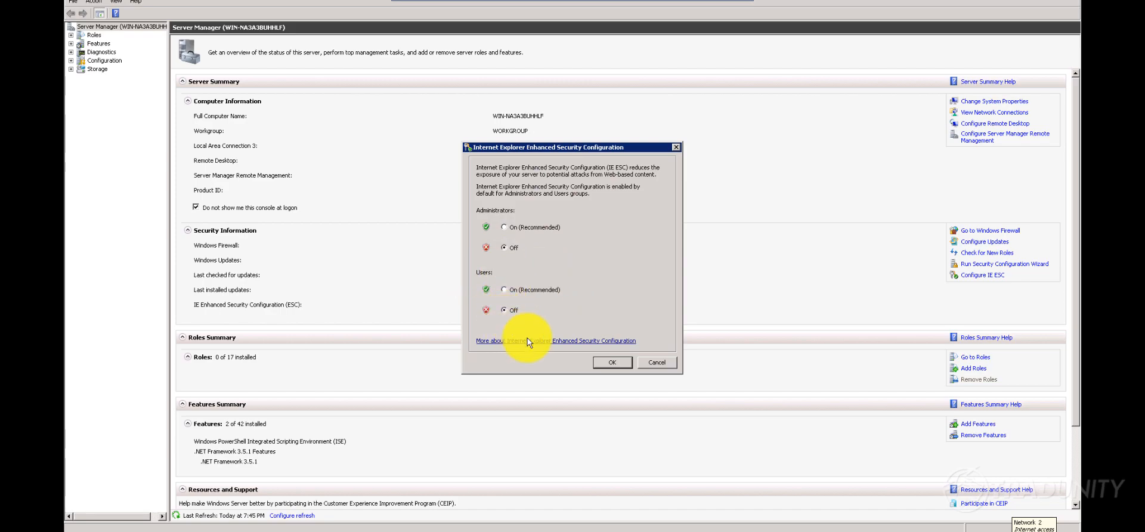
left_click(614, 363)
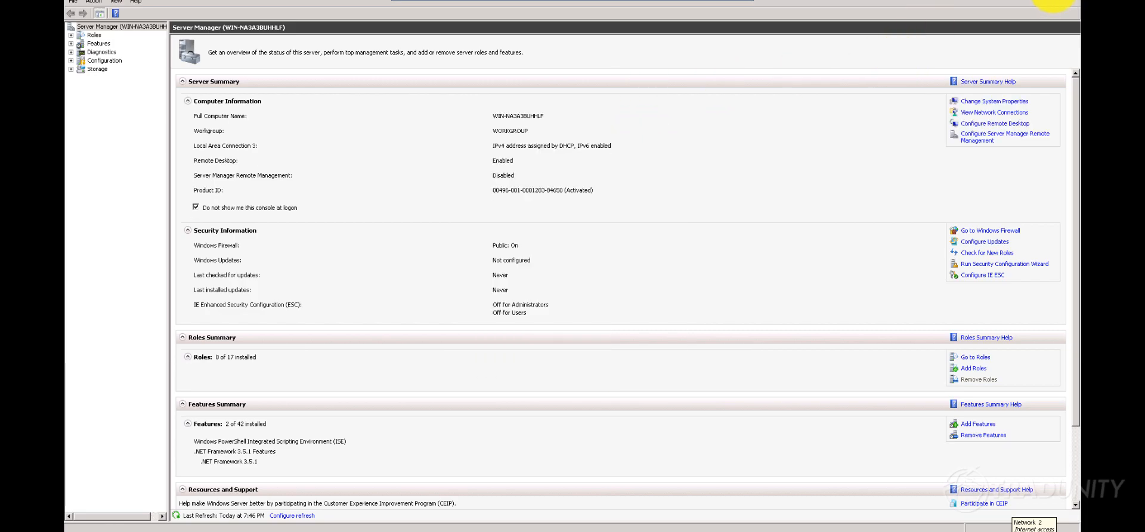
left_click(1070, 2)
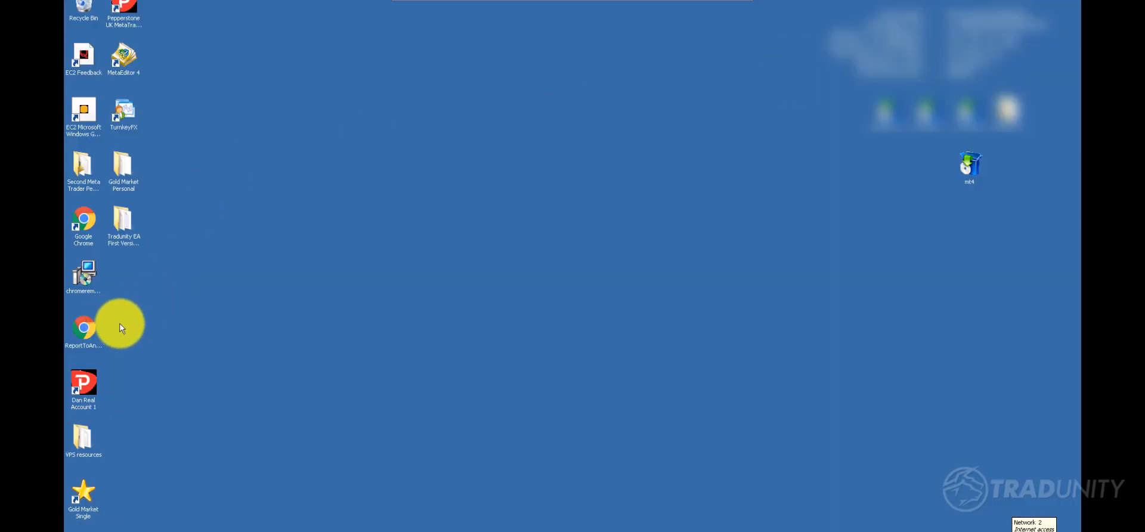
Launch Internet Explorer on the server, maximize its window, and get it out of the way to reveal the desktop
left_click(66, 530)
type("inter")
key("Return")
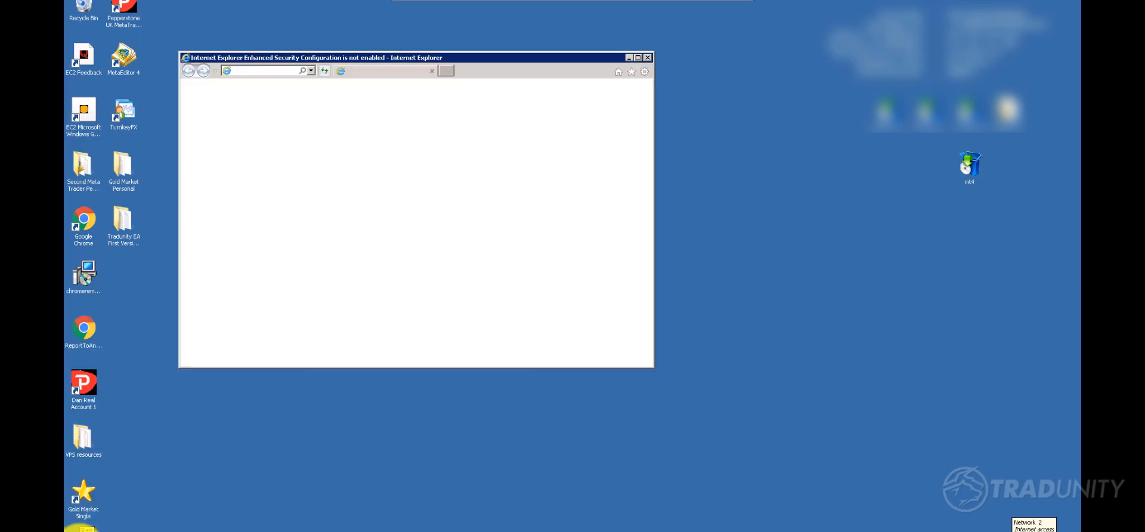
left_click(639, 57)
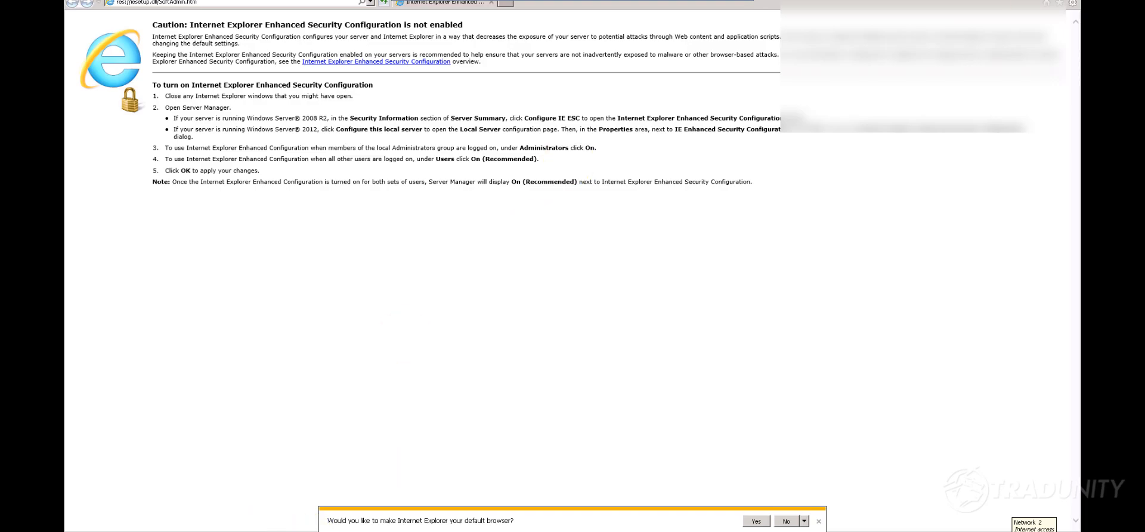
left_click(1052, 3)
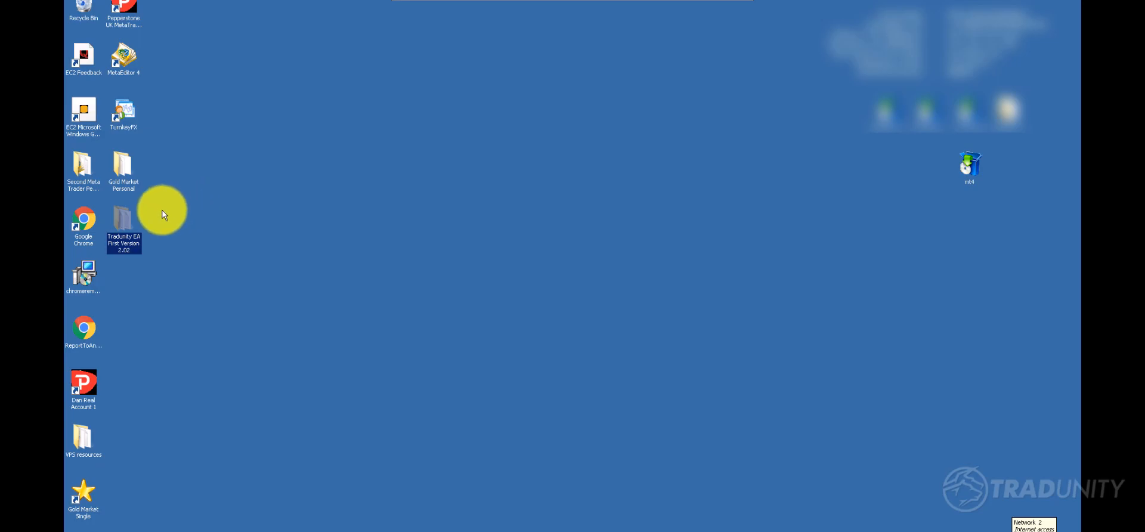
Open the Installation instructions file in the Tradunity EA First Version 2.02 folder and widen its window to fit the full lines
double_click(125, 221)
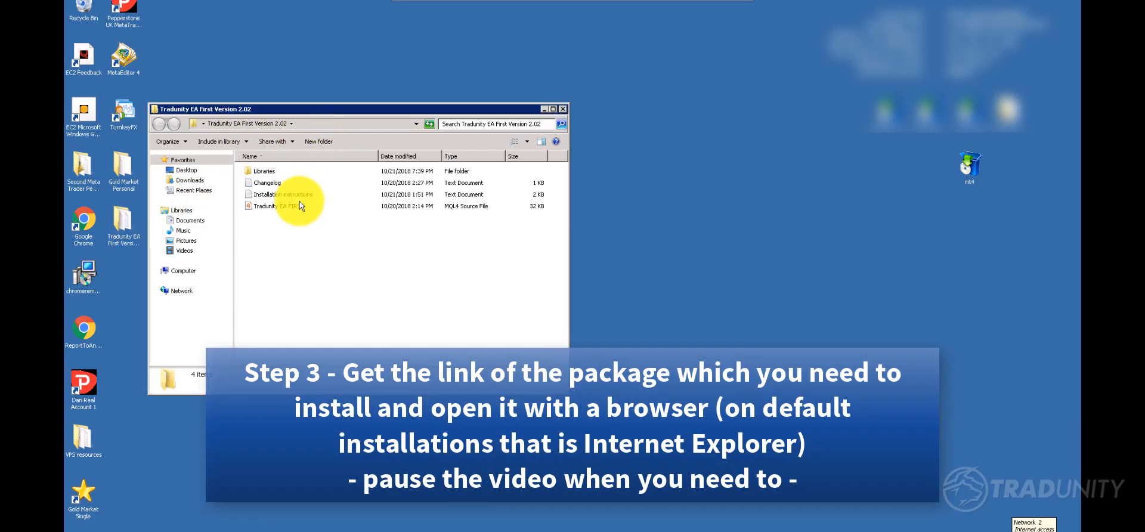
left_click(266, 173)
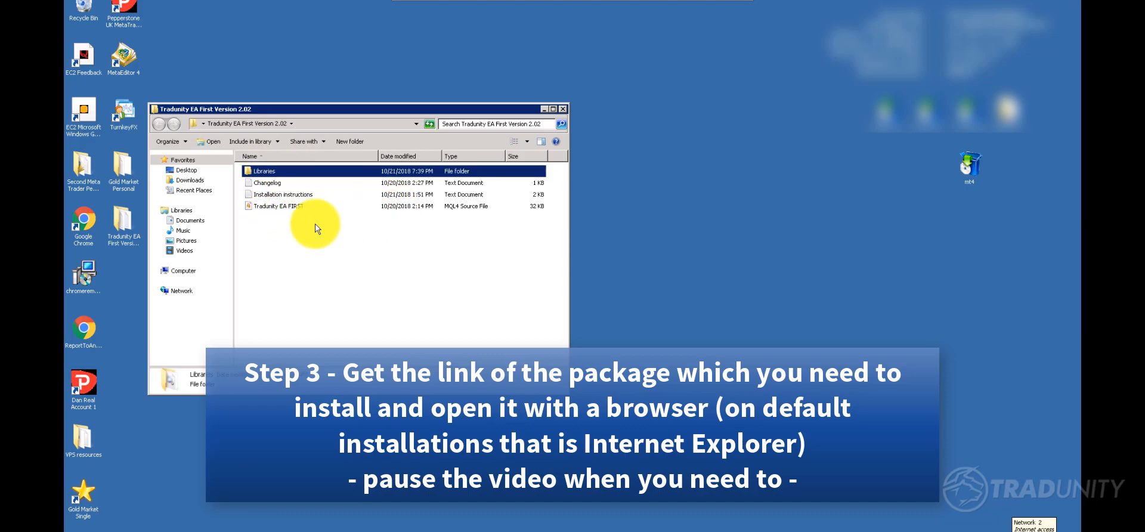
left_click(390, 207)
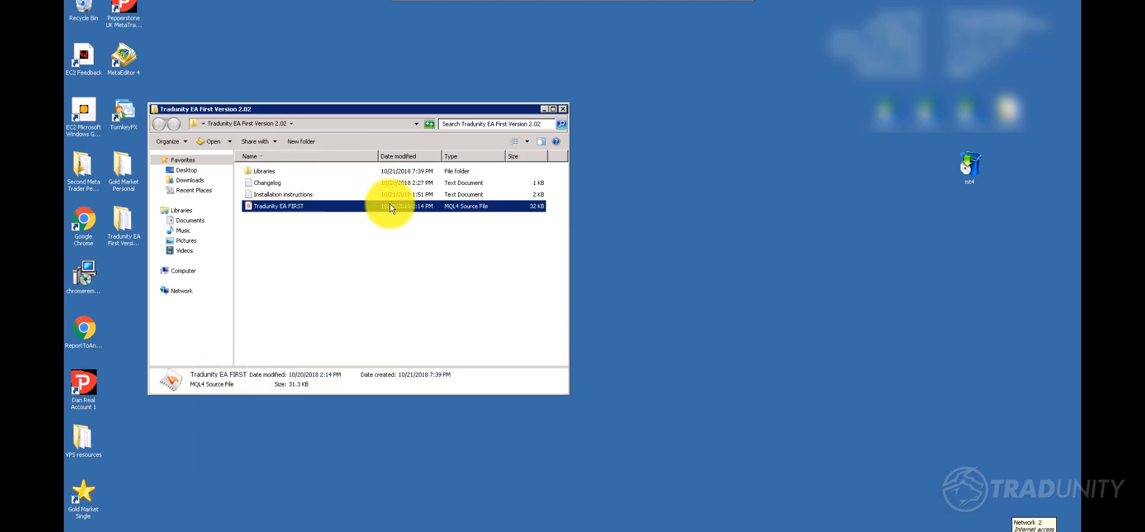
double_click(309, 193)
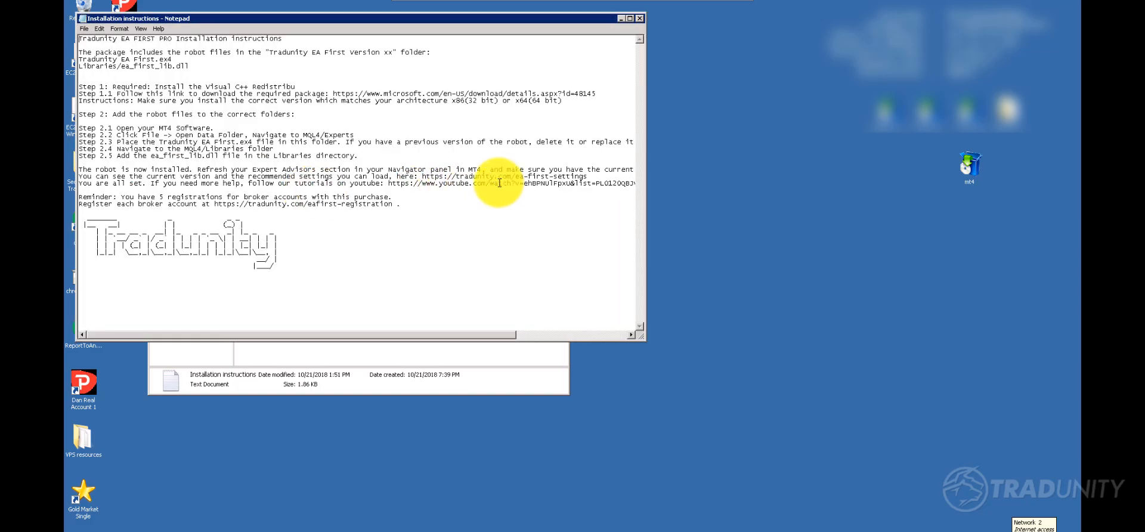
left_click_drag(388, 18, 489, 27)
left_click_drag(748, 258, 937, 260)
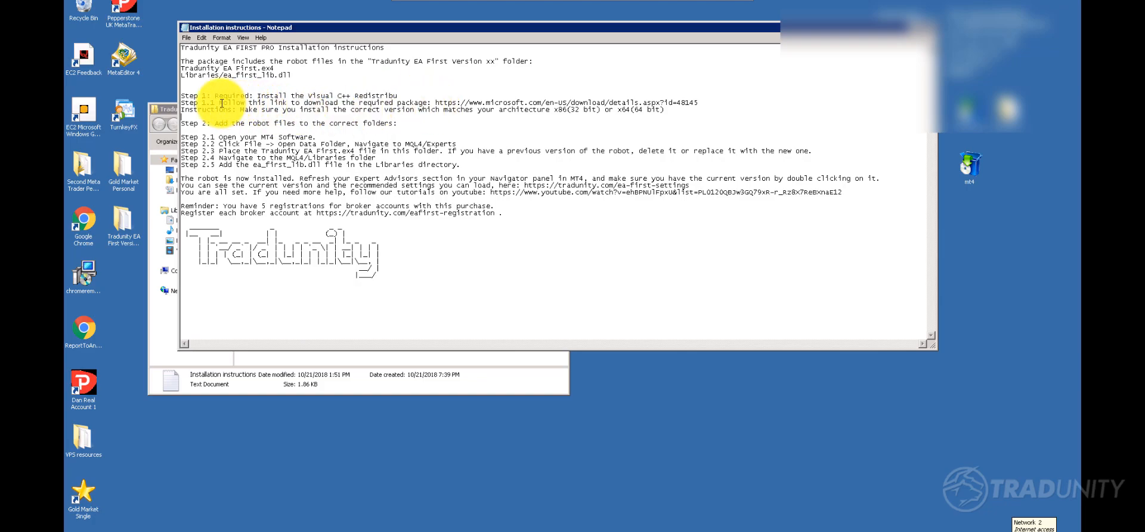
Copy the Microsoft package link from Step 1.1 of the instructions and load it in Internet Explorer
left_click_drag(435, 103, 706, 107)
key("ctrl+c")
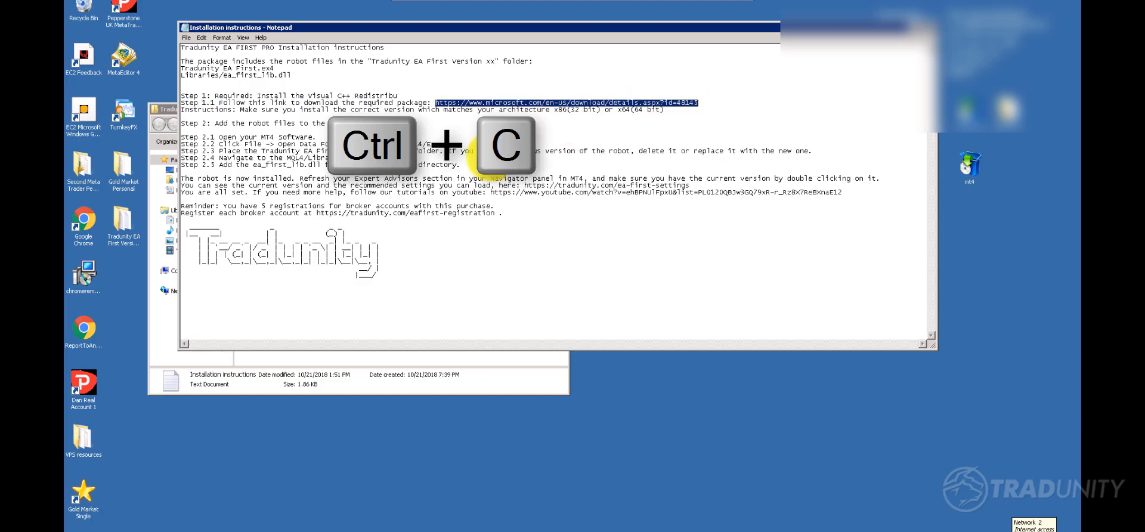
left_click(276, 531)
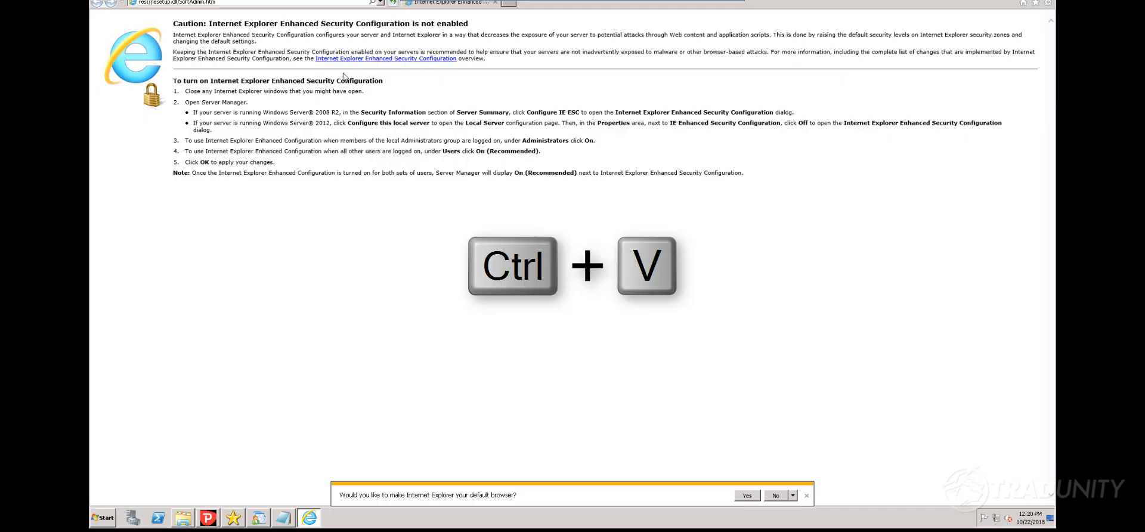
left_click(182, 3)
key("ctrl+v")
key("Return")
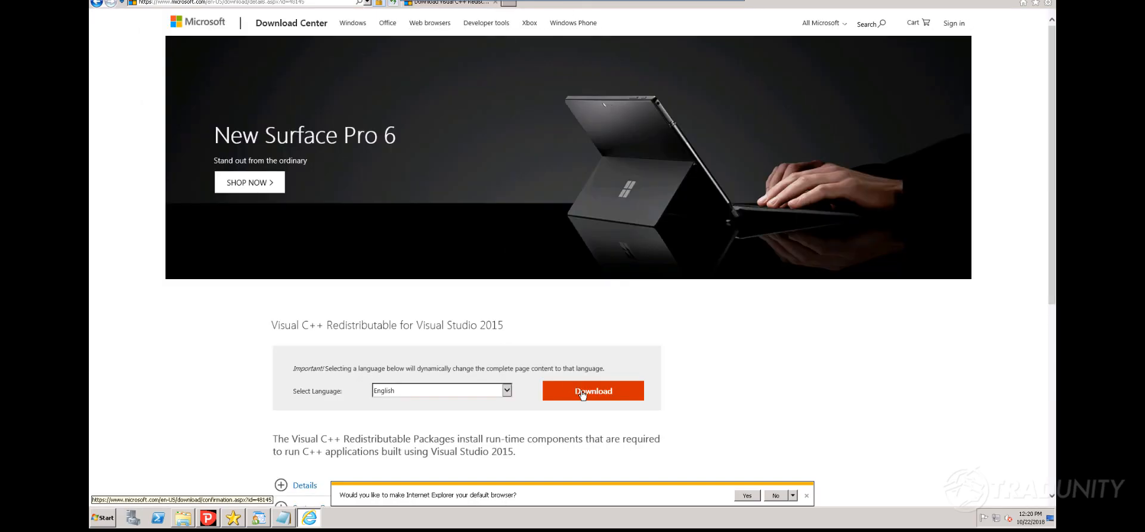
Download only vc_redist.x86.exe from the Visual C++ Redistributable page, allow the blocked pop-up once, and run the file
left_click(582, 392)
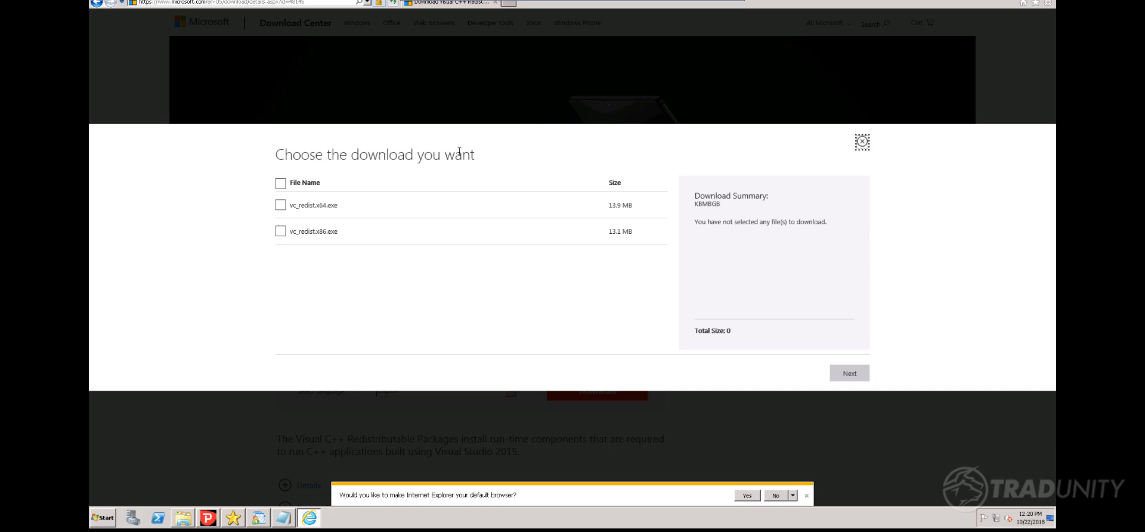
left_click(281, 232)
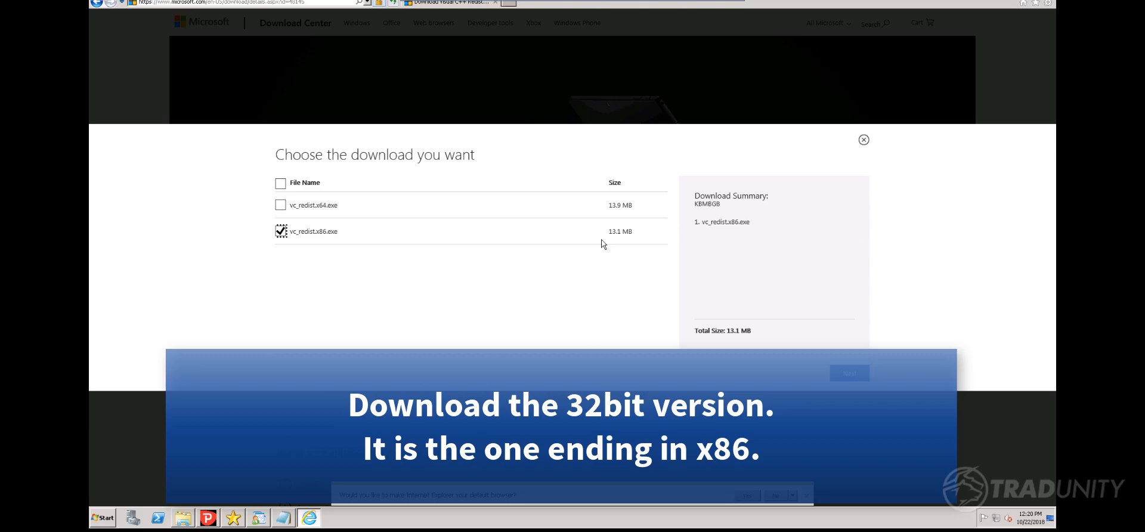
left_click(849, 374)
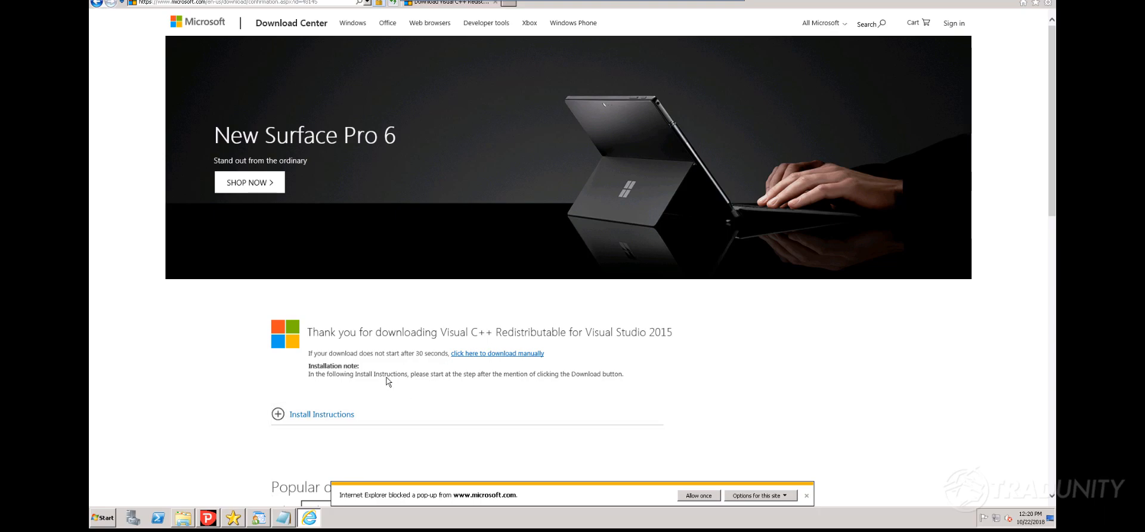
left_click(701, 496)
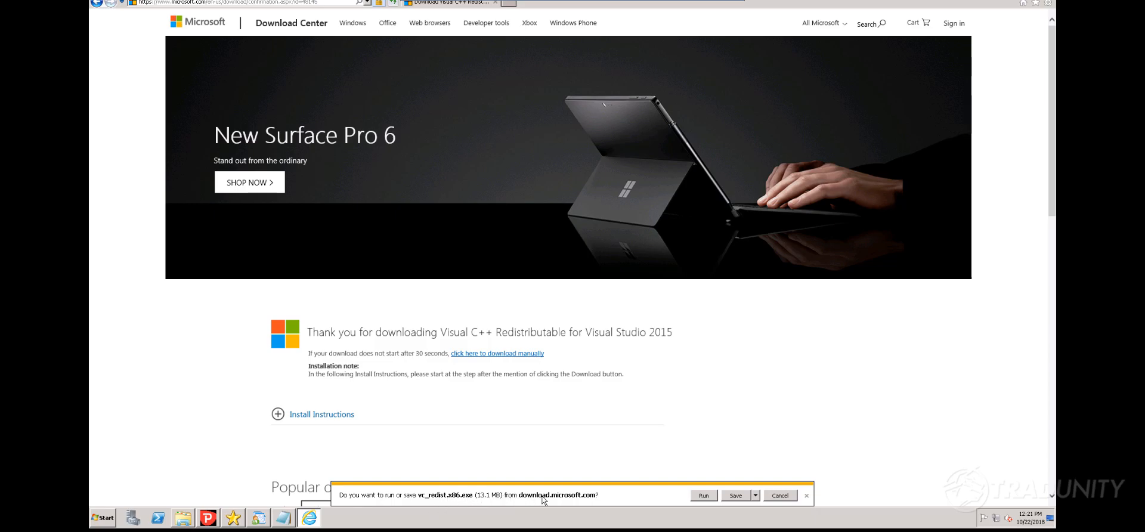
left_click(702, 496)
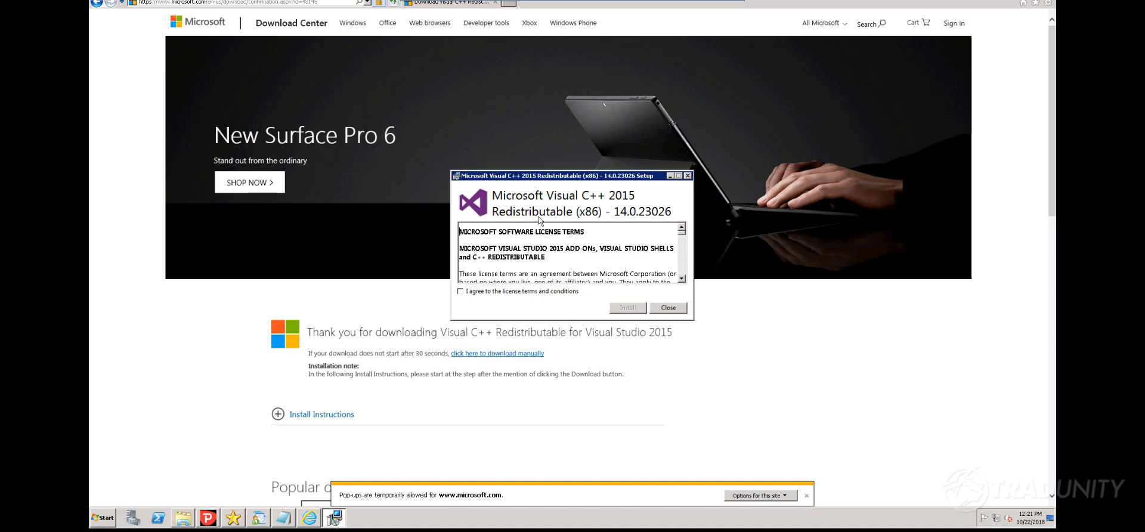
Accept the license terms, install the Microsoft Visual C++ 2015 Redistributable (x86), and close the setup
left_click(509, 292)
left_click_drag(685, 251, 689, 289)
left_click(642, 310)
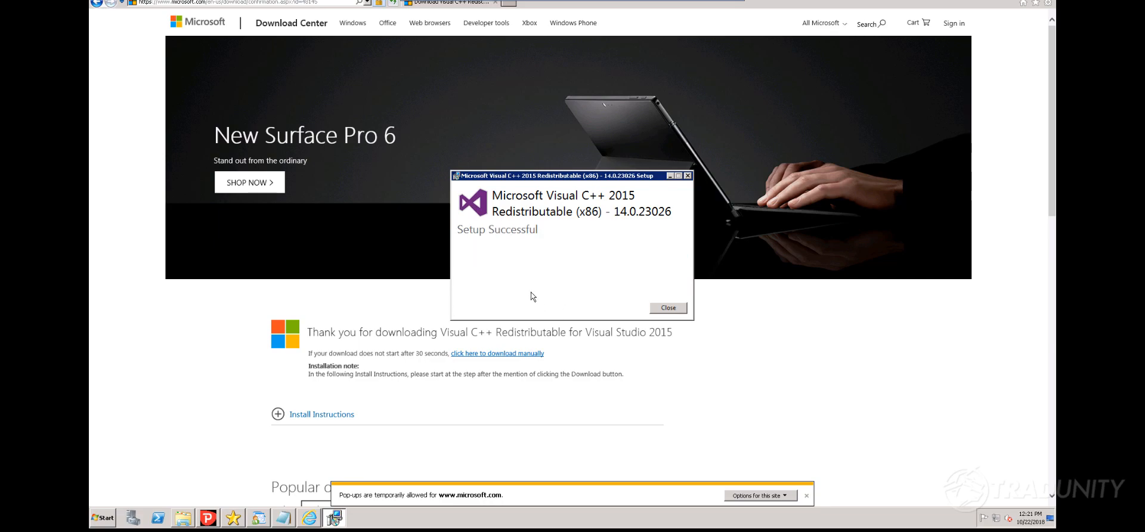
left_click(681, 310)
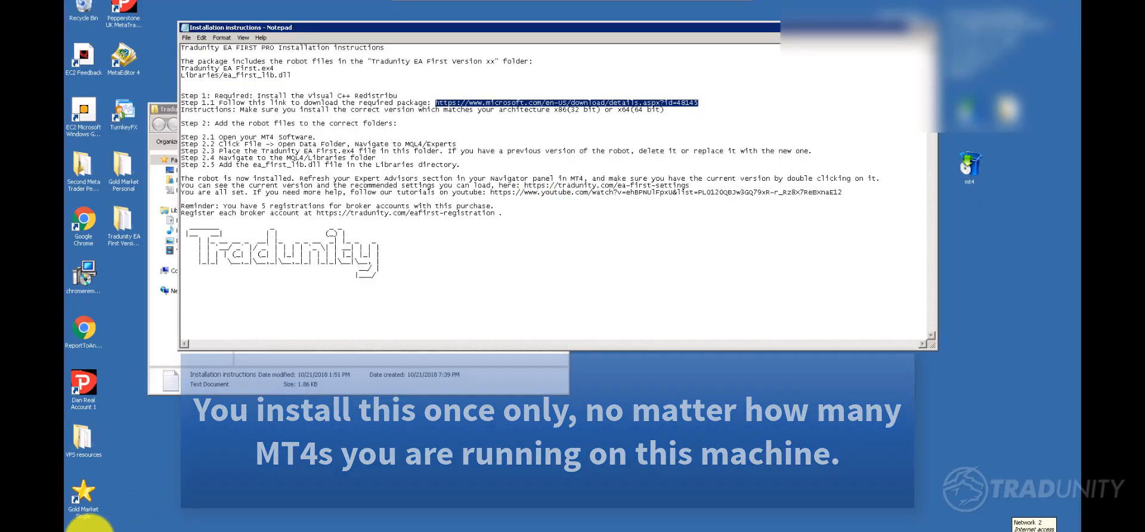
Reopen Server Manager and turn Internet Explorer Enhanced Security Configuration on for both Users and Administrators
left_click(101, 529)
type("server")
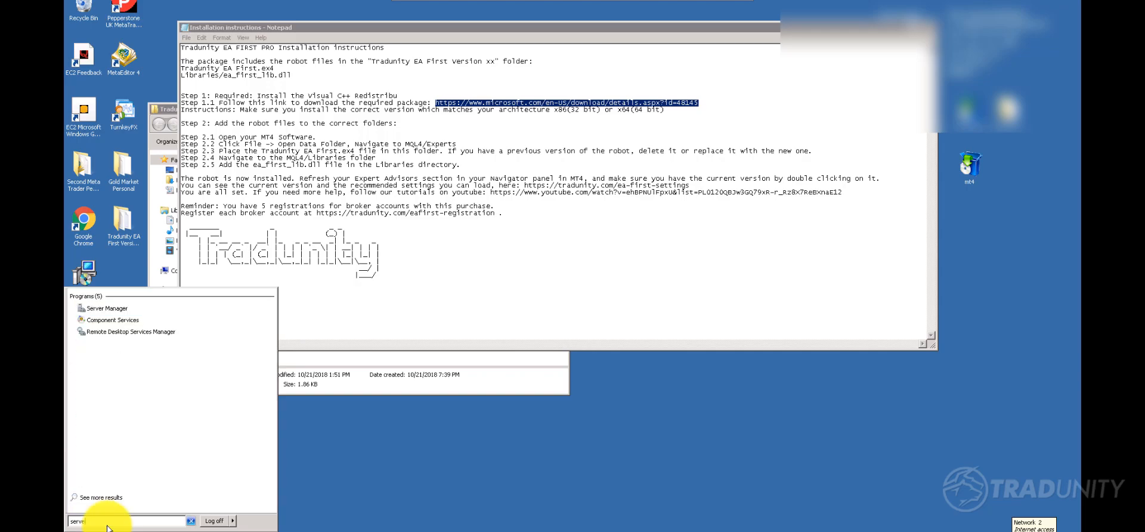
key("Return")
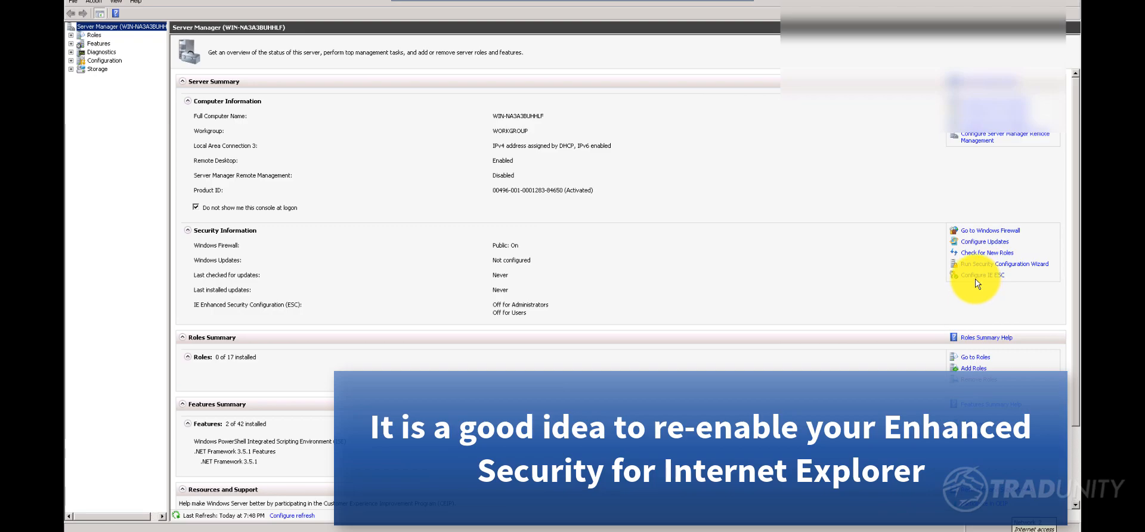
left_click(977, 276)
left_click(505, 289)
left_click(523, 225)
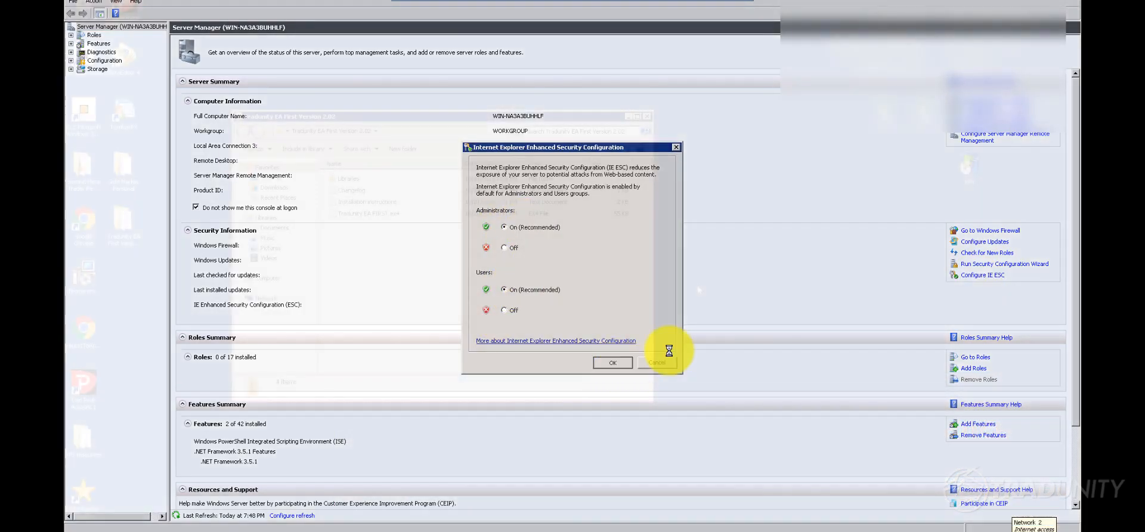
left_click(621, 362)
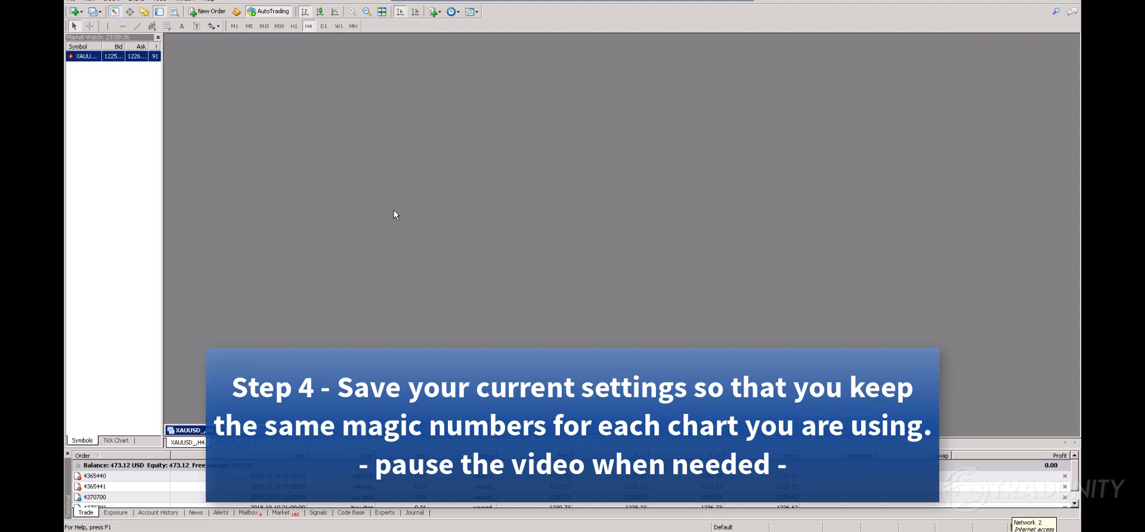
Restore both XAUUSD H4 charts and open the Tradunity EA FIRST input settings of the front chart
left_click(233, 443)
left_click(189, 442)
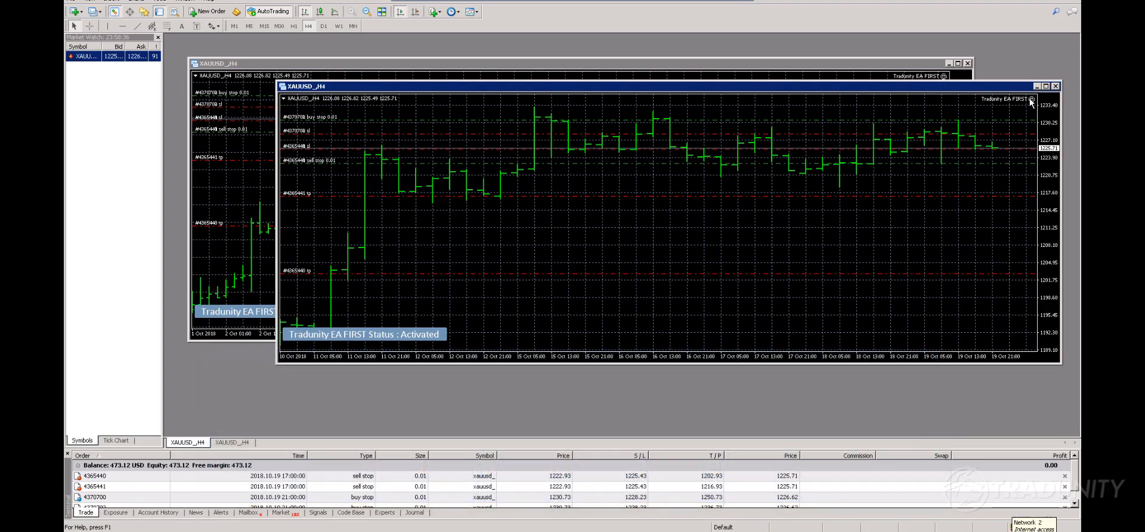
left_click(1032, 99)
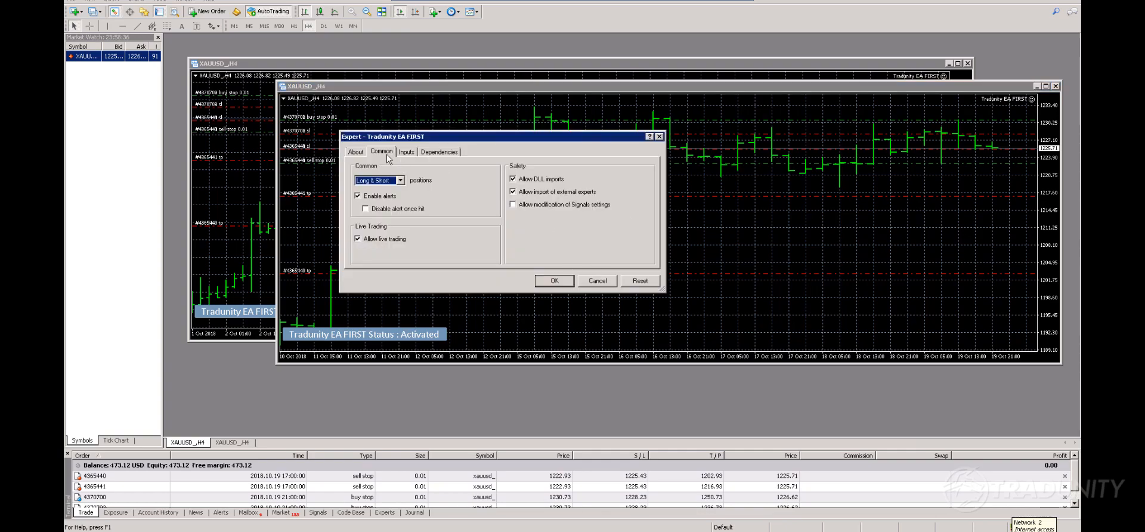
left_click(407, 152)
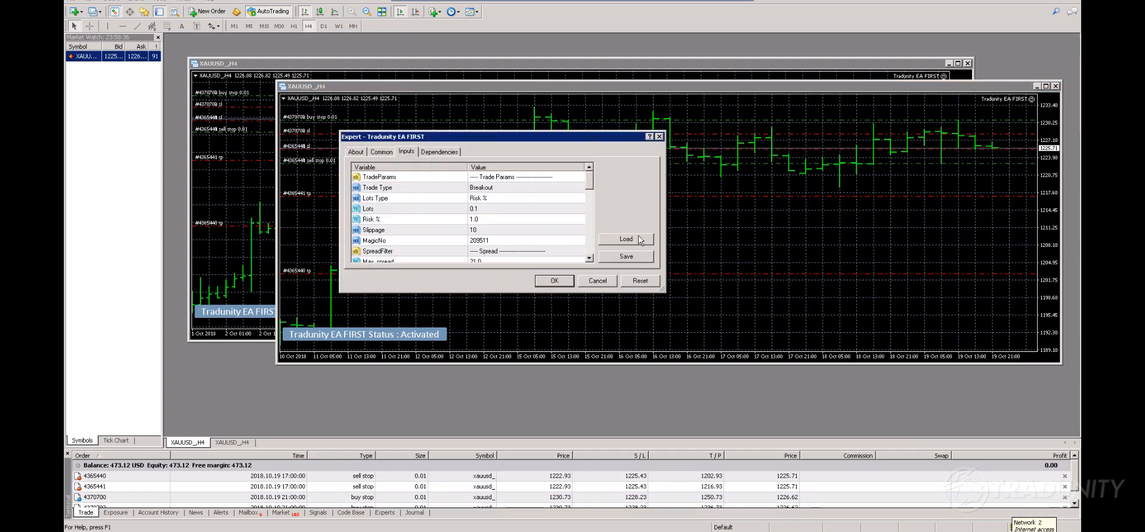
Save the front chart's robot inputs as inputs-chart1 in a new desktop folder named Inputs for robot, and close the settings
left_click(635, 257)
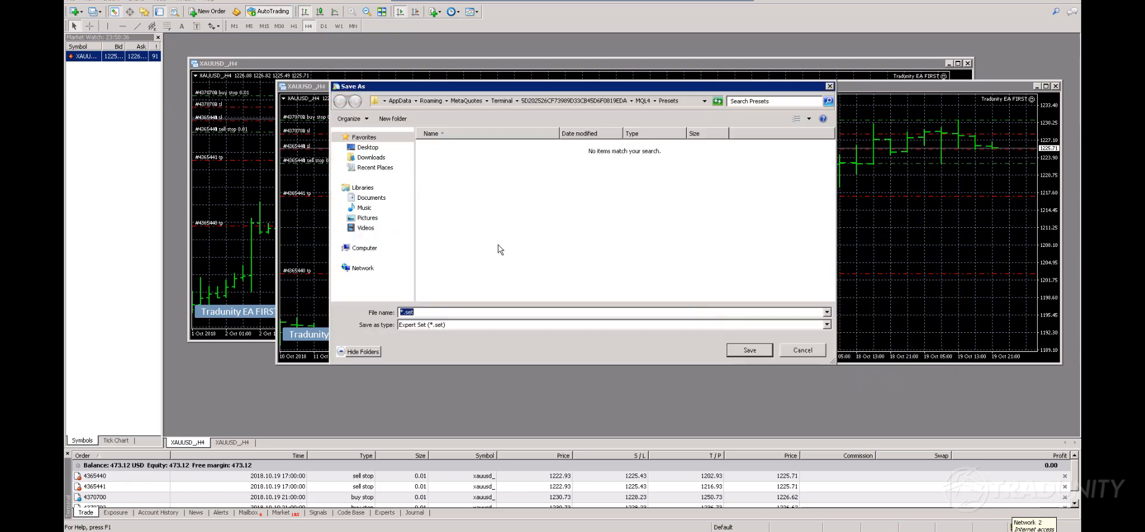
type("inputs-chart1")
left_click(367, 146)
left_click(402, 123)
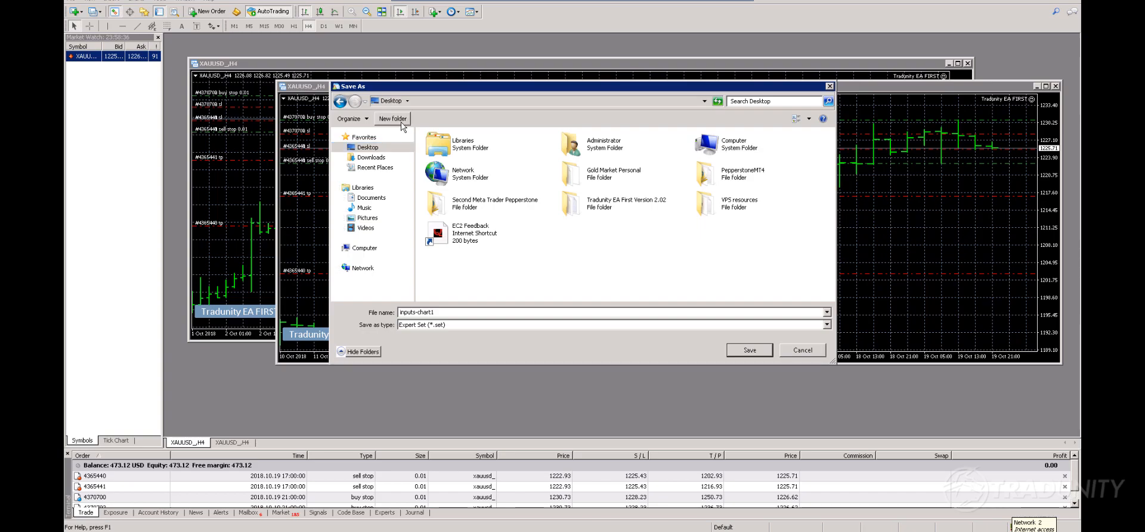
type("Inputs")
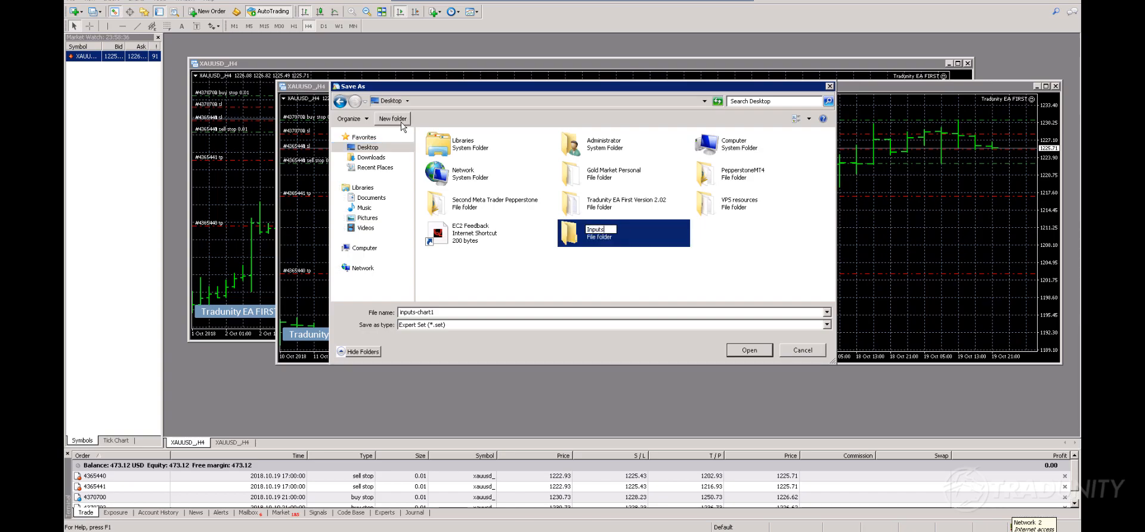
type(" for robot")
key("Return")
key("Return")
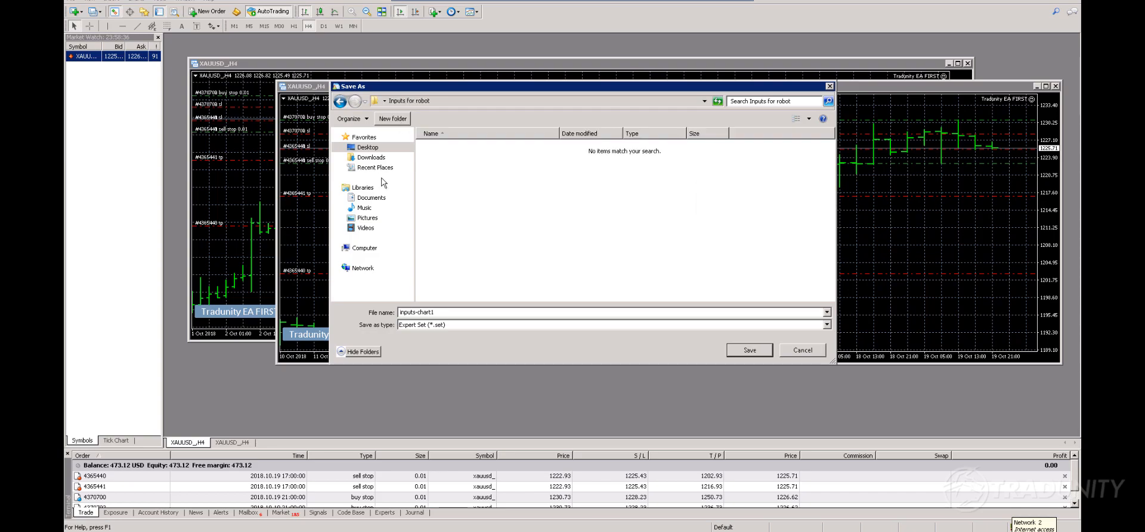
left_click(764, 351)
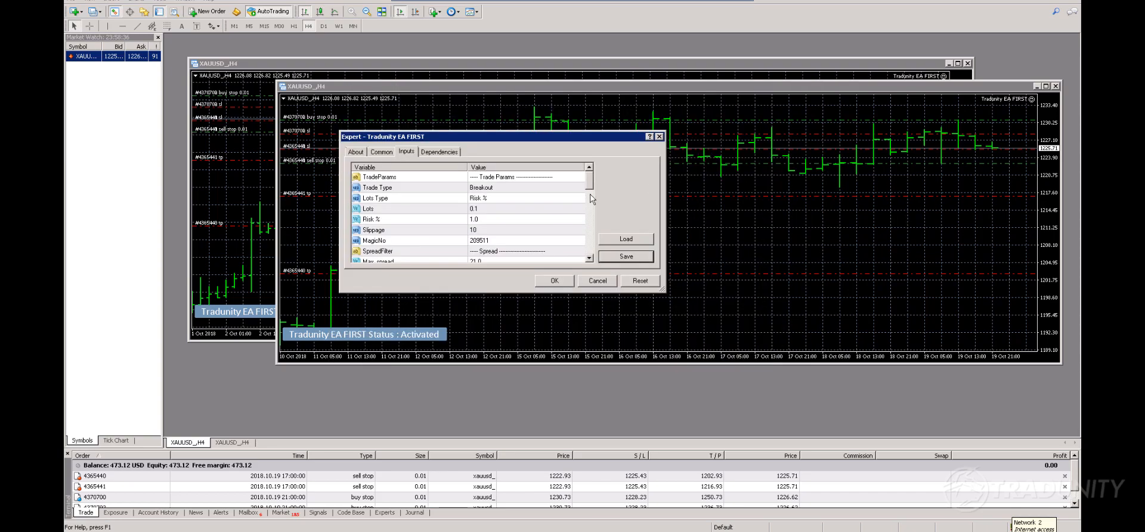
left_click(567, 281)
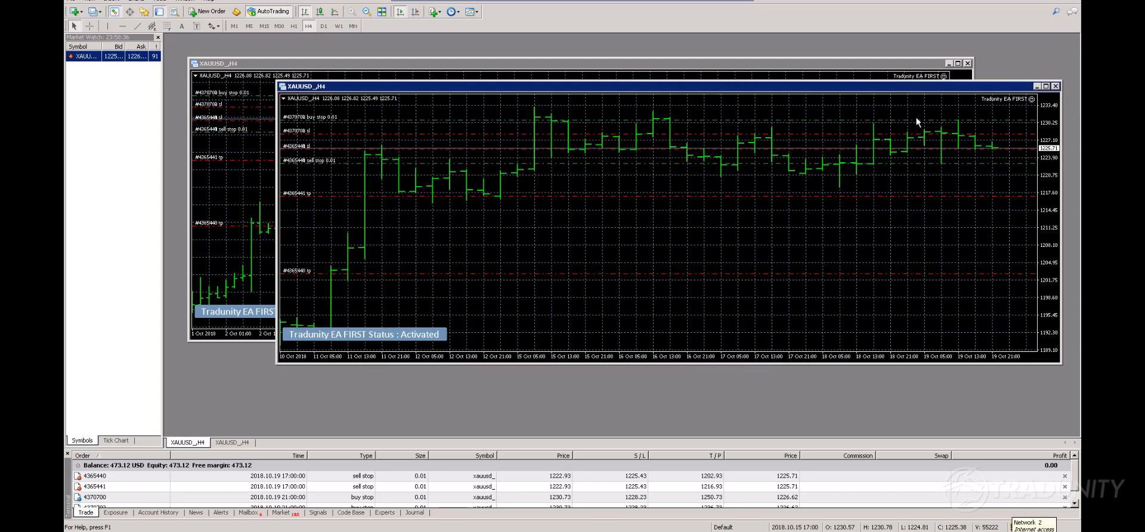
Remove the Expert Advisor from the front XAUUSD chart and minimize that chart
right_click(1032, 102)
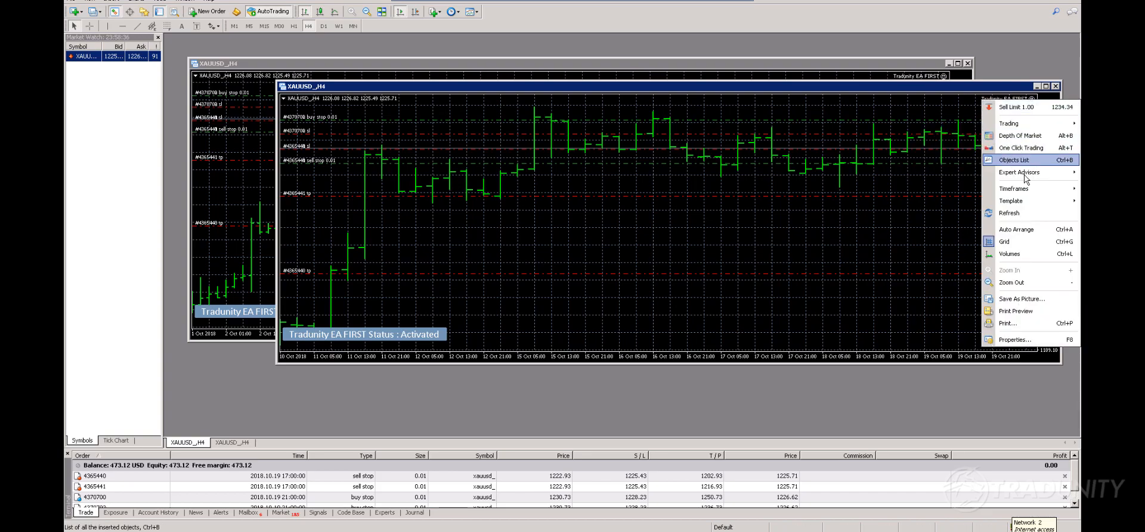
mouse_move(1023, 173)
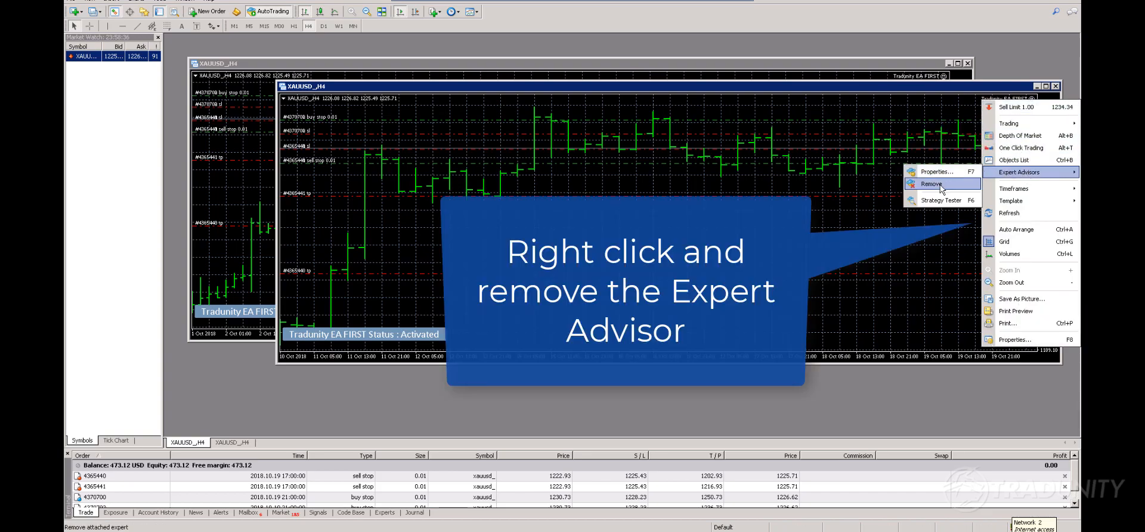
left_click(939, 185)
left_click(1037, 86)
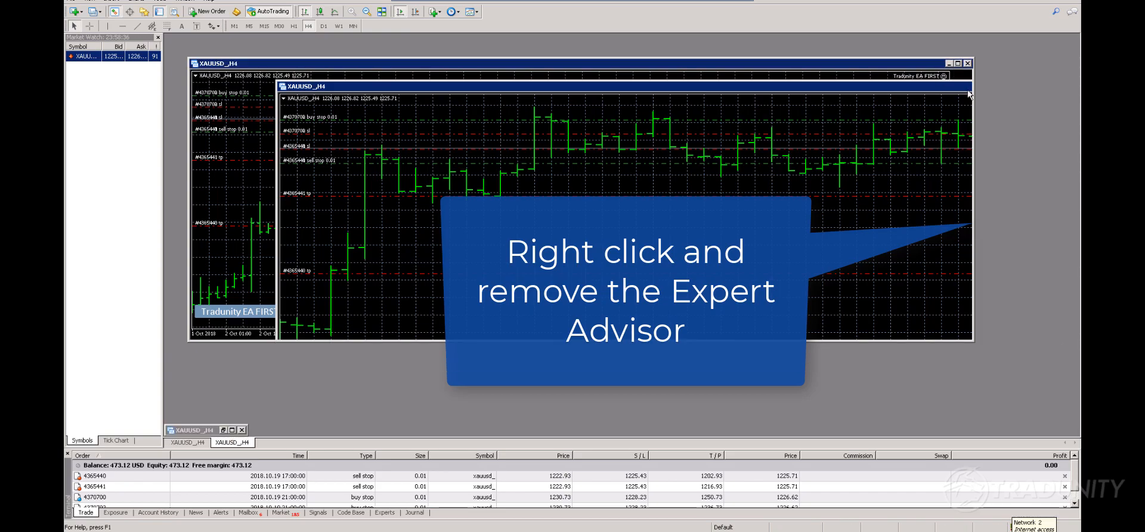
Start saving the remaining chart's Tradunity EA FIRST inputs, choosing the desktop folder Inputs for robot as the location
right_click(944, 79)
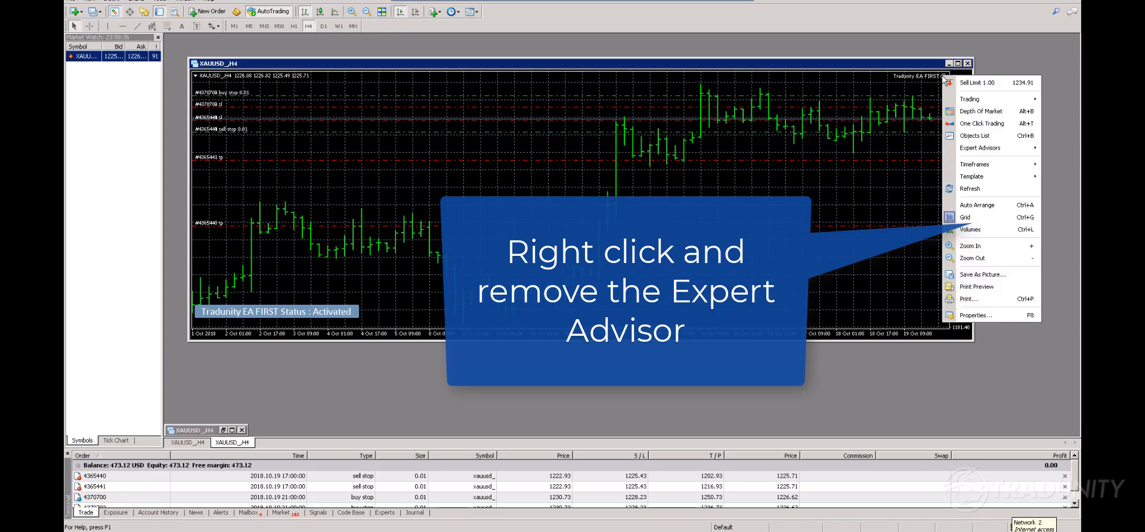
left_click(907, 76)
left_click(944, 77)
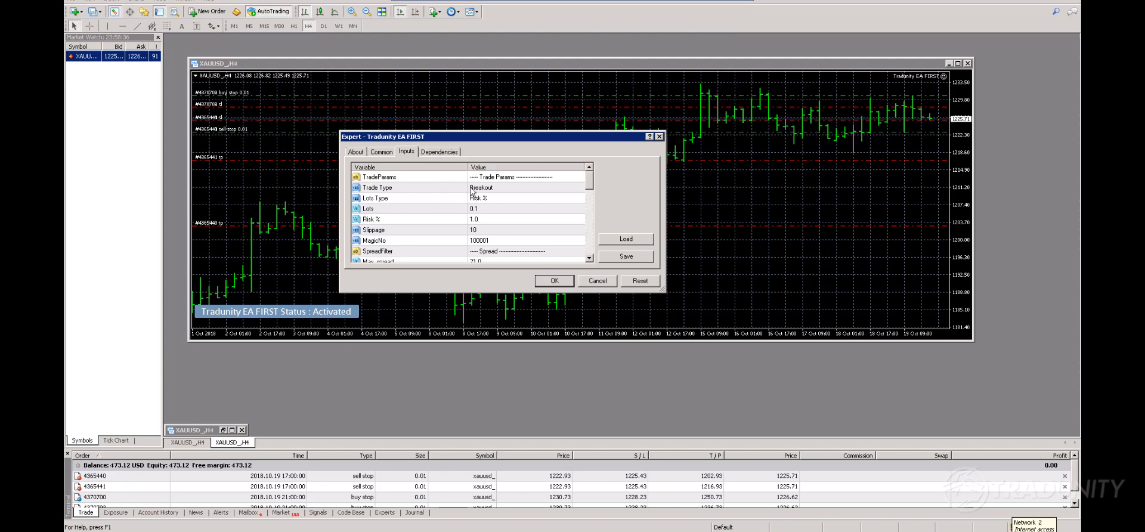
left_click(635, 257)
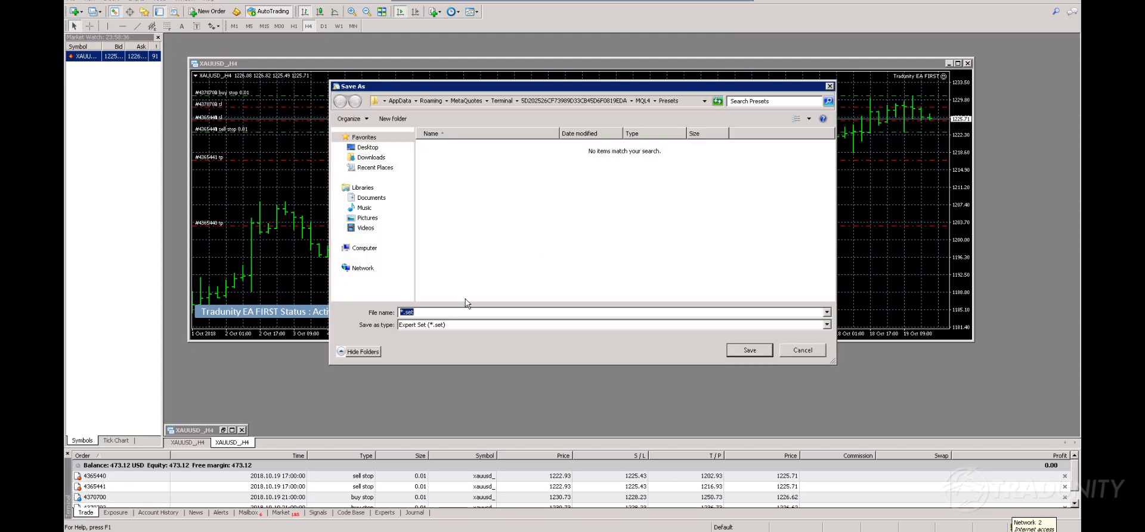
left_click(368, 147)
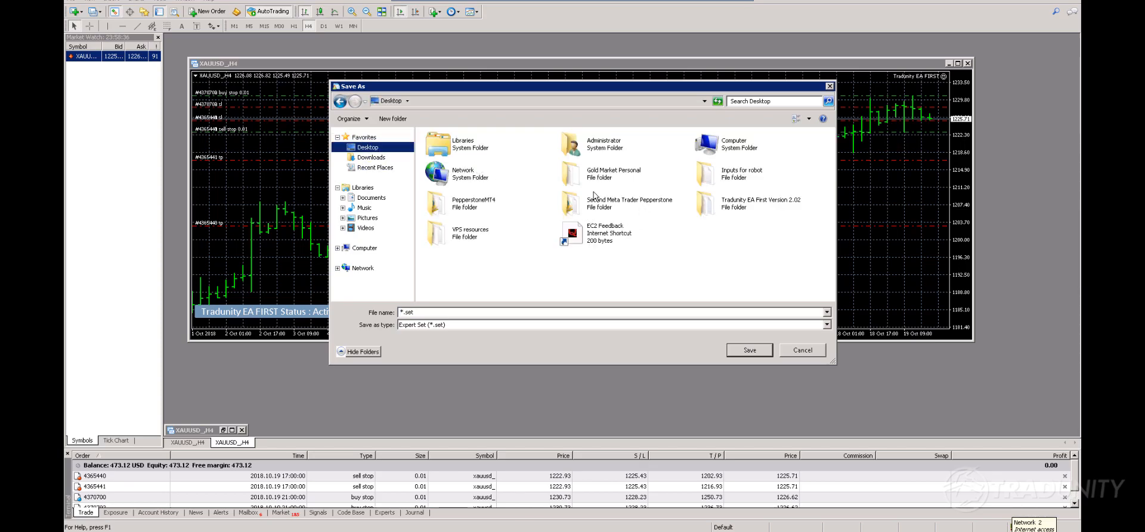
left_click(553, 223)
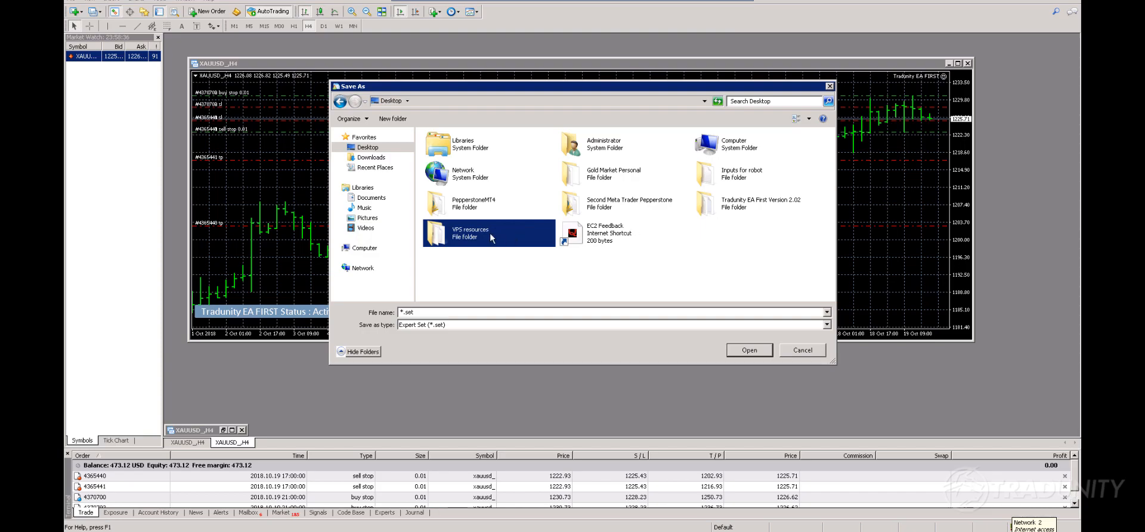
double_click(736, 180)
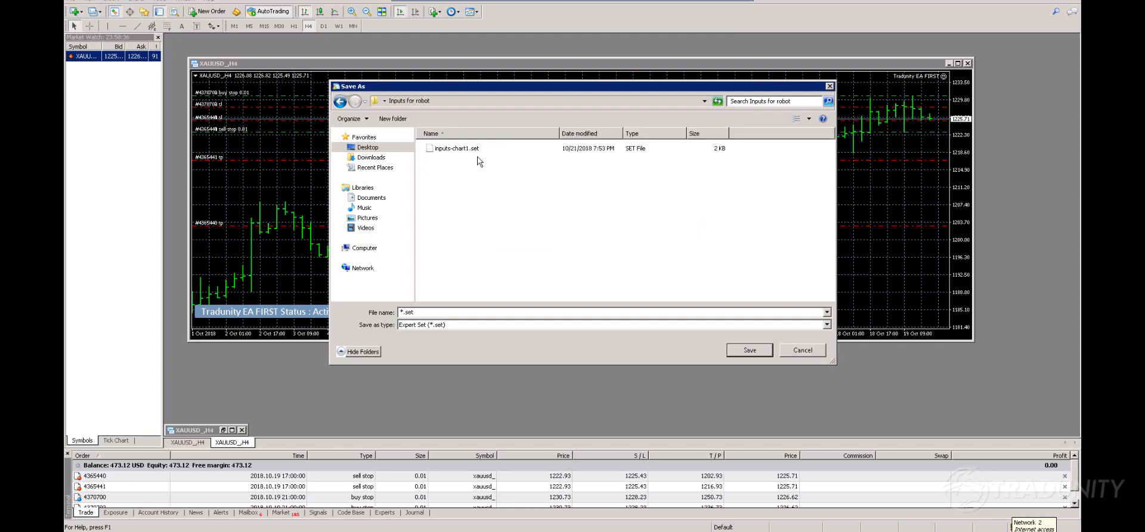
Save the inputs under the name inputs-chart2.set, based on the existing file's name, and close the robot's settings
left_click(464, 149)
left_click(470, 314)
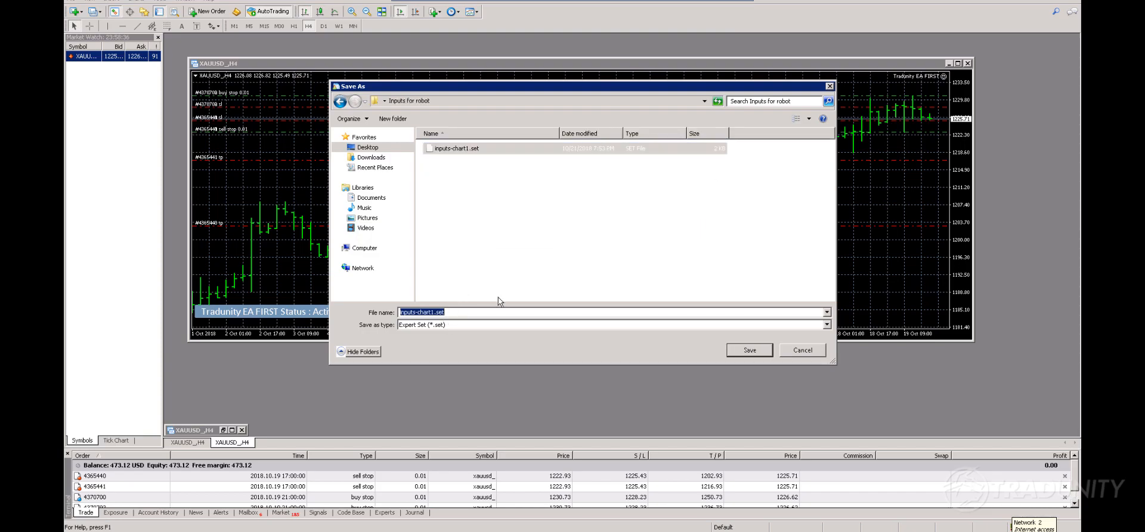
key("Right")
key("Left")
key("Left")
key("Left")
key("Left")
key("Left")
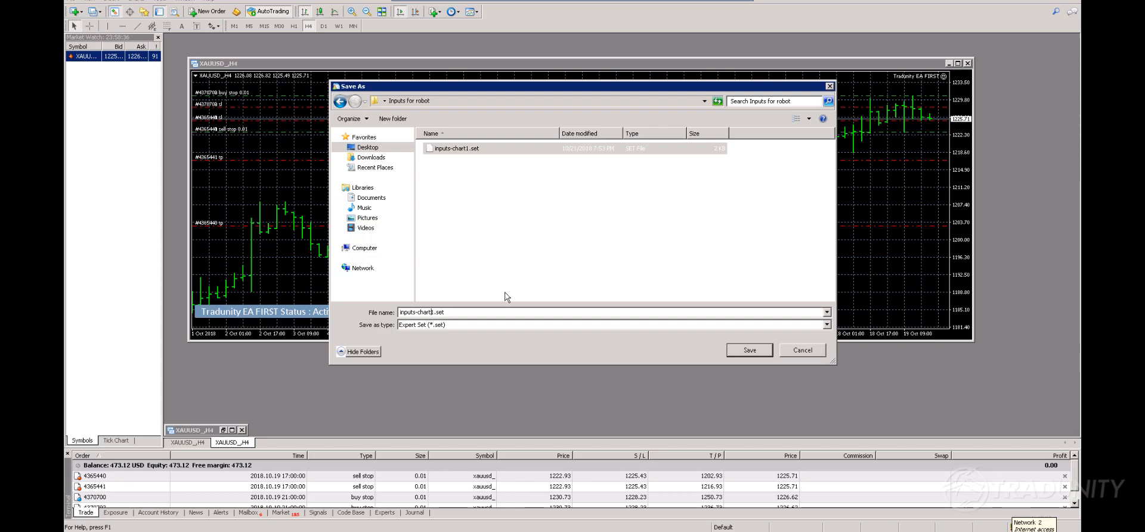
key("Delete")
type("2")
key("Return")
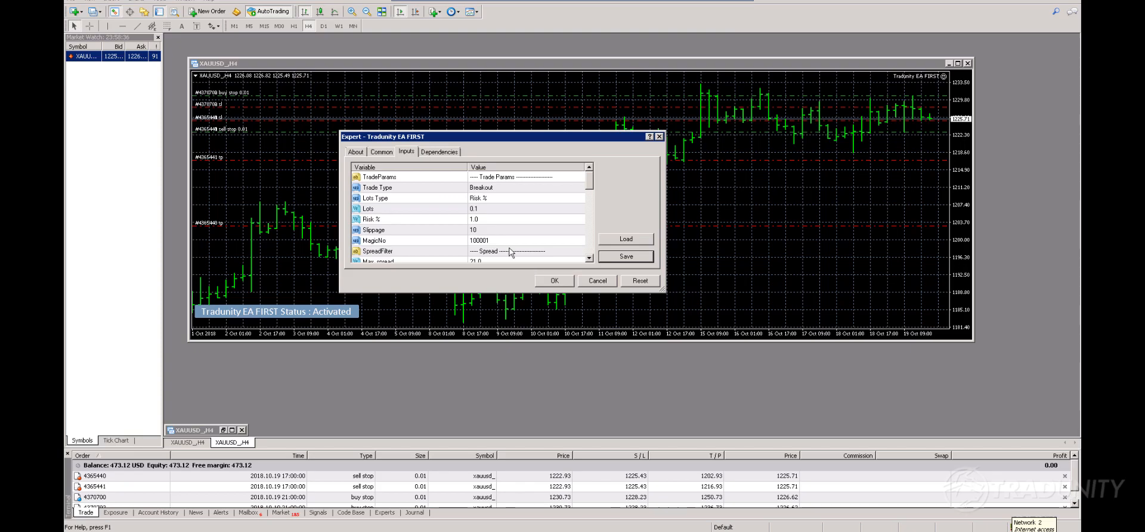
left_click(659, 138)
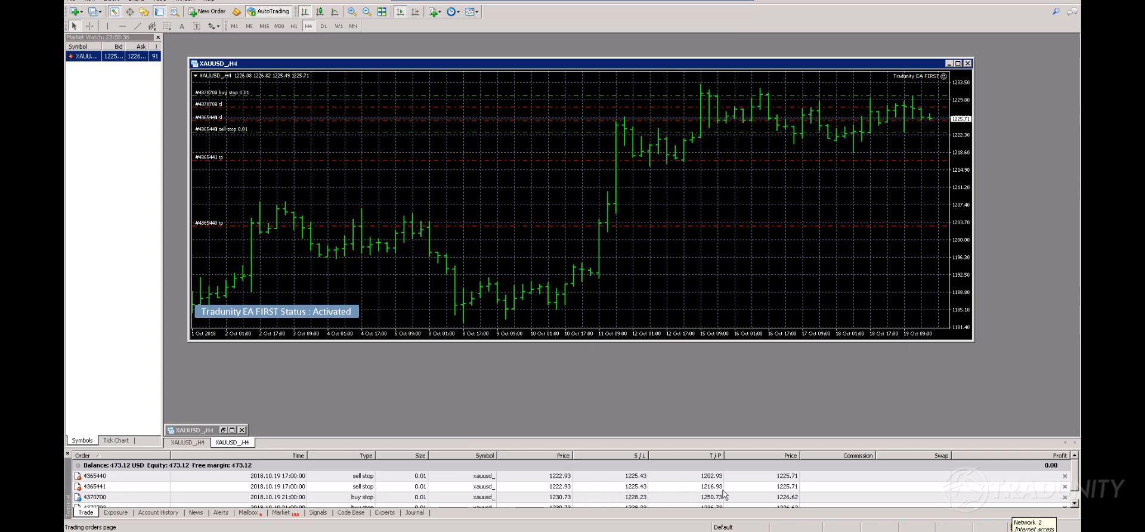
Remove the Expert Advisor from the remaining open XAUUSD chart
right_click(936, 77)
mouse_move(979, 165)
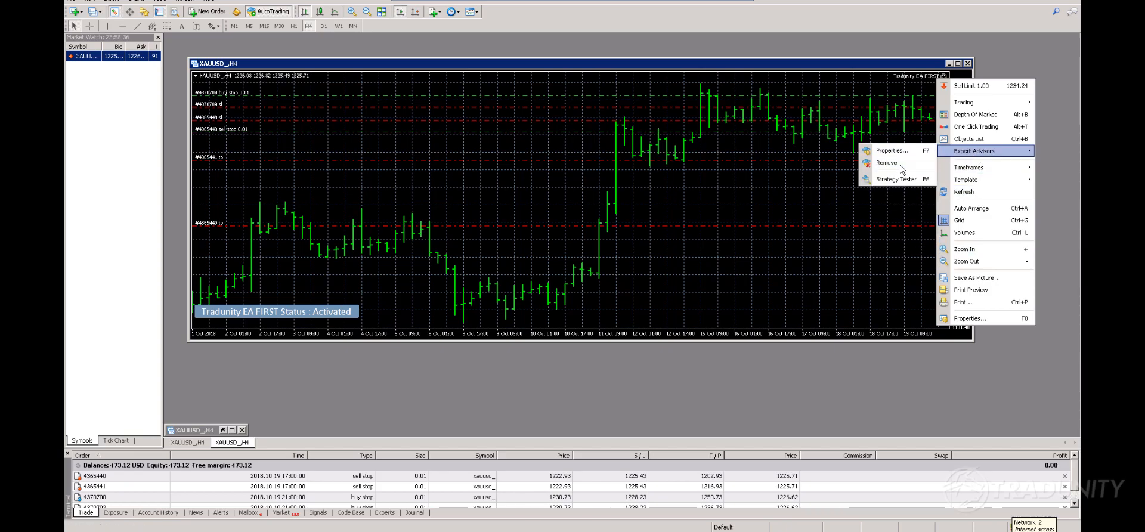
left_click(902, 169)
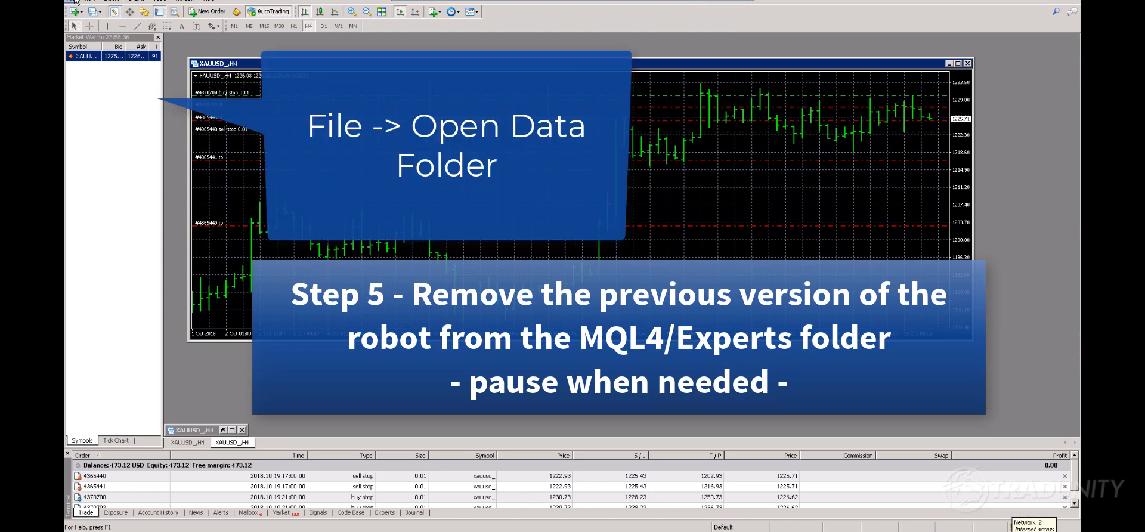
Open the terminal's data folder and permanently delete Tradunity EA FIRST.ex4 from MQL4/Experts
left_click(81, 1)
left_click(95, 100)
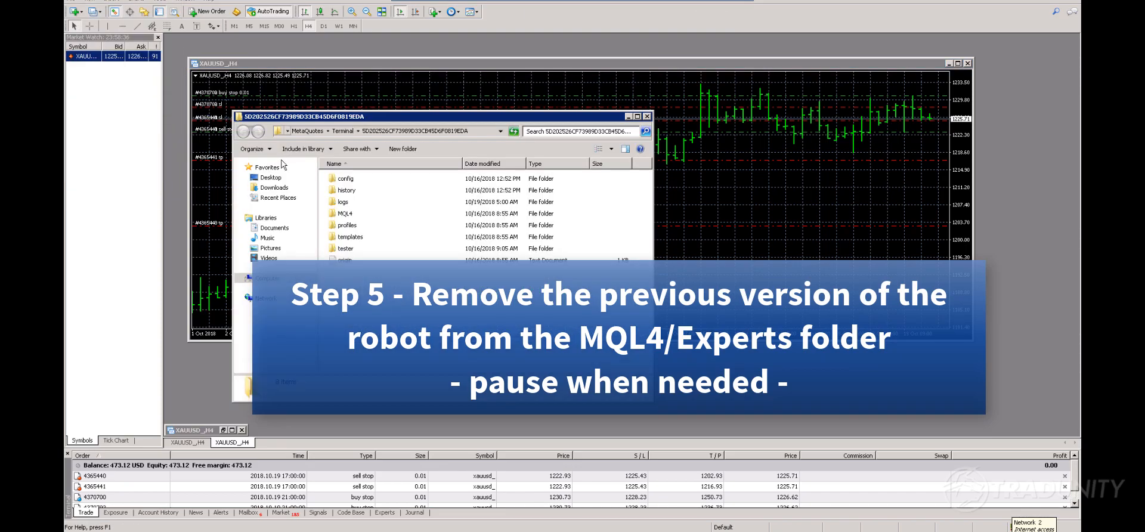
double_click(344, 214)
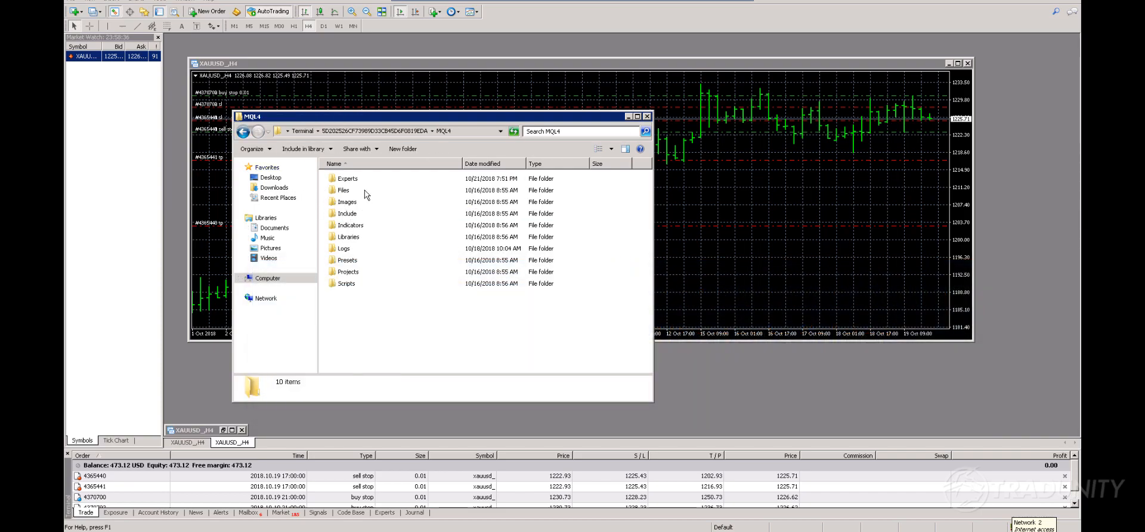
double_click(362, 180)
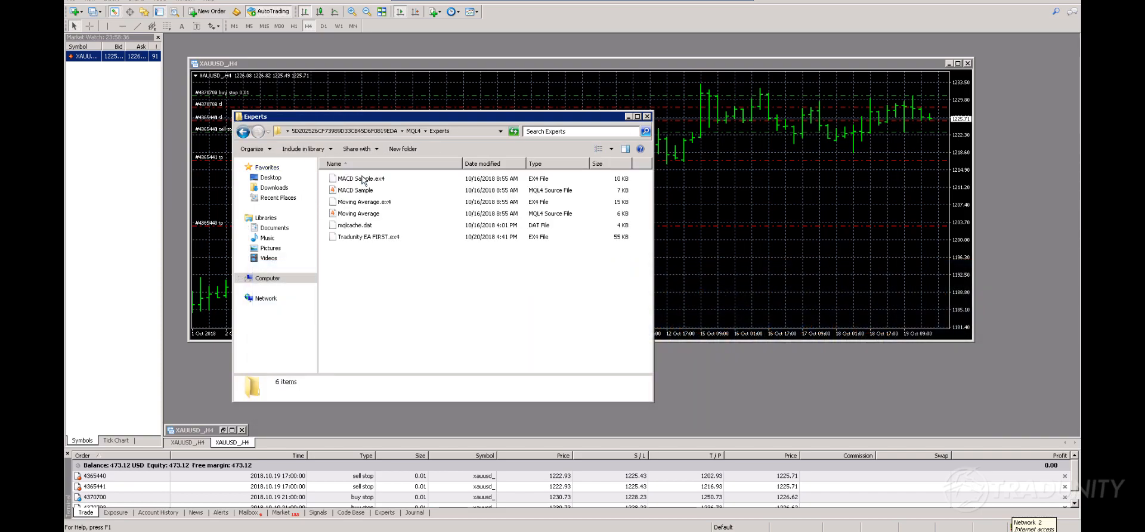
left_click(382, 237)
key("shift+Delete")
key("Return")
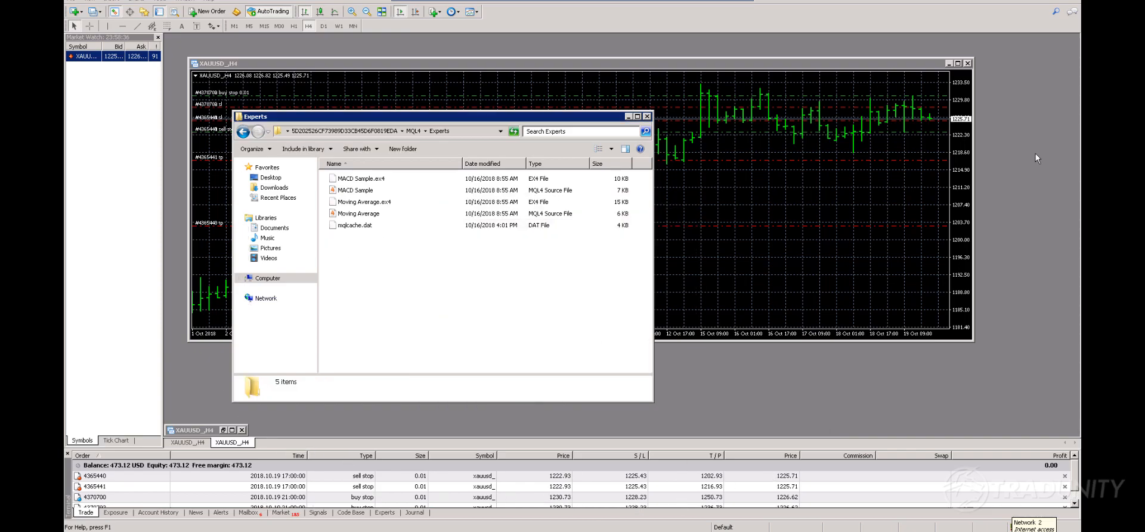
Minimize the trading terminal, open the desktop folder Inputs for robot, and move its window clear of the Experts window
left_click(1049, 1)
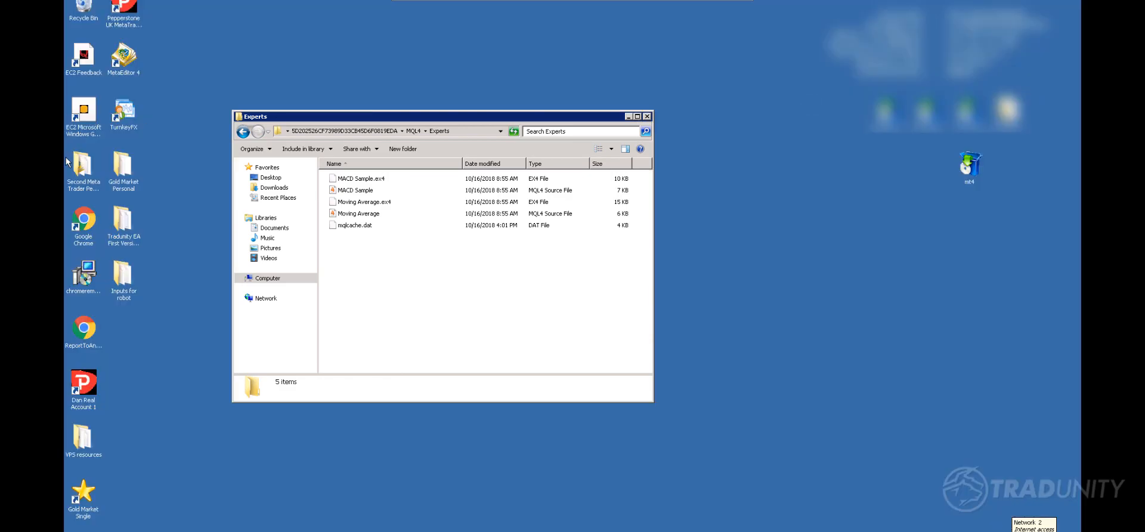
double_click(119, 276)
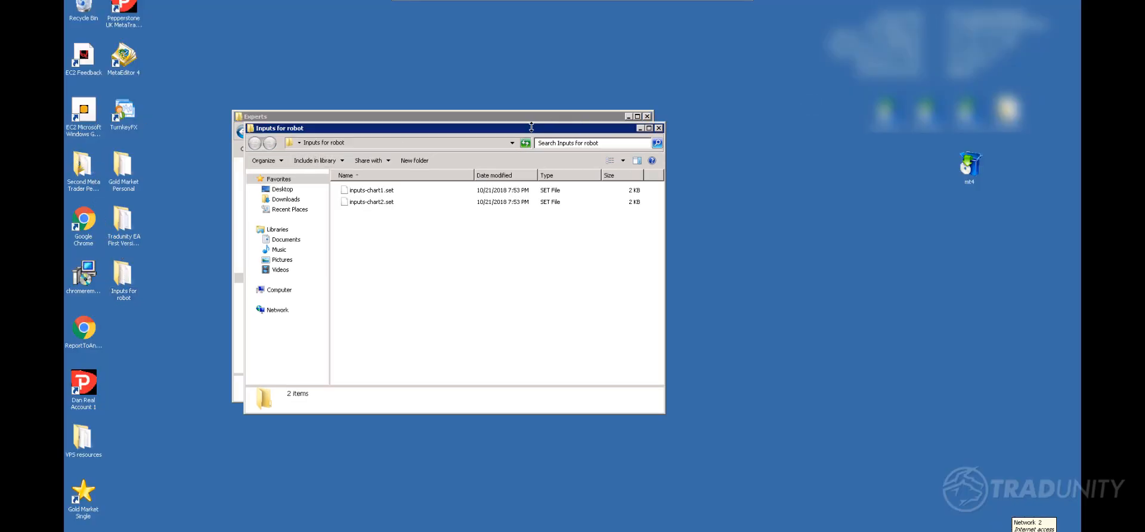
left_click_drag(531, 131, 842, 130)
Copy Tradunity EA FIRST.ex4 from the desktop folder of version 2.02 into the Experts folder
double_click(130, 225)
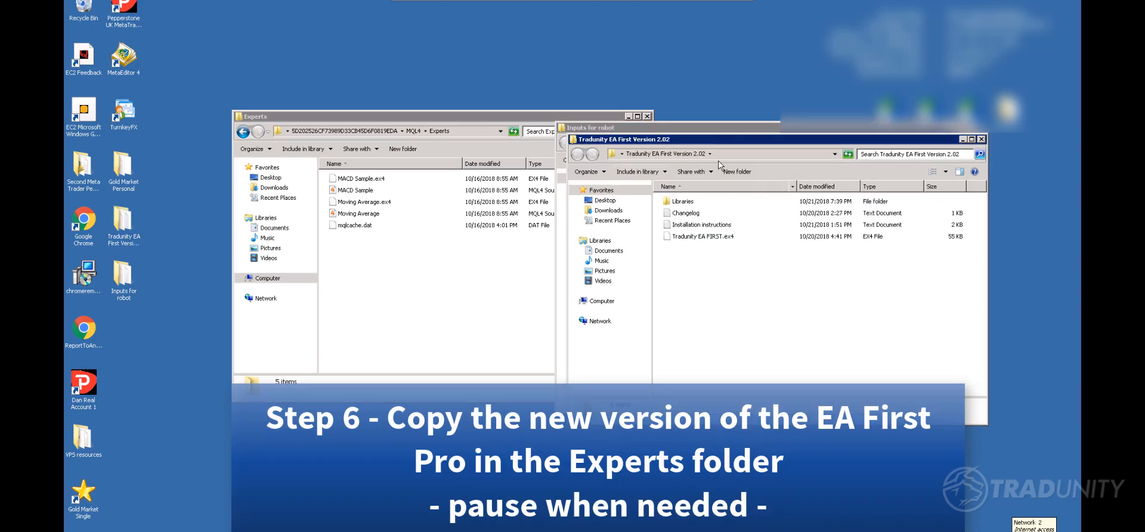
left_click(724, 236)
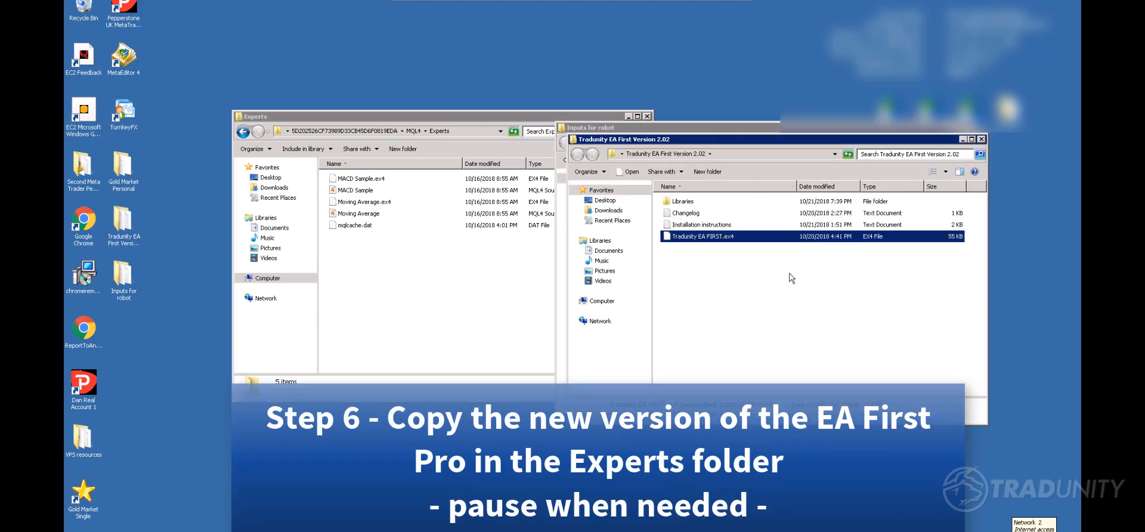
key("ctrl+c")
left_click(395, 252)
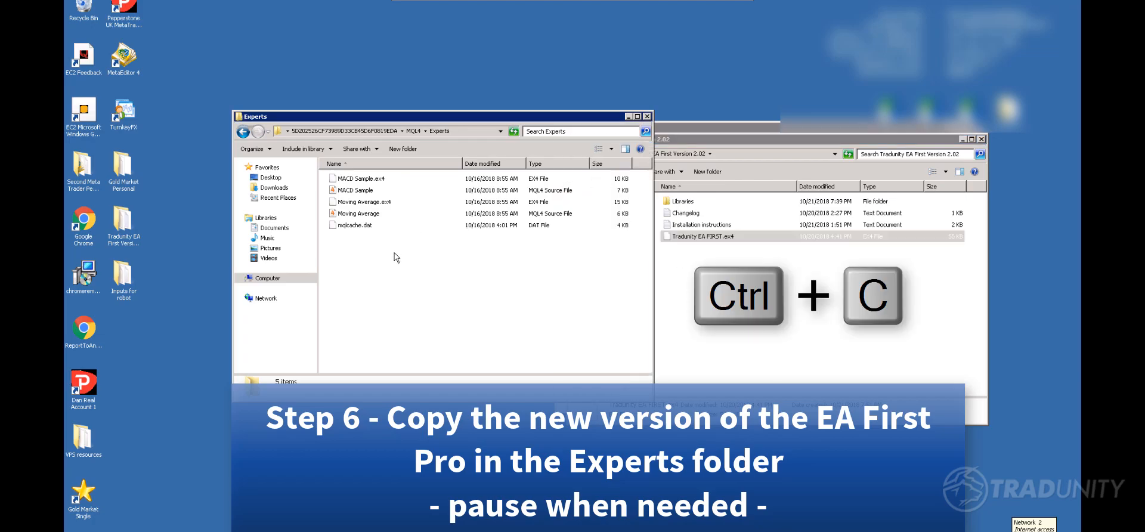
key("ctrl+v")
left_click(443, 291)
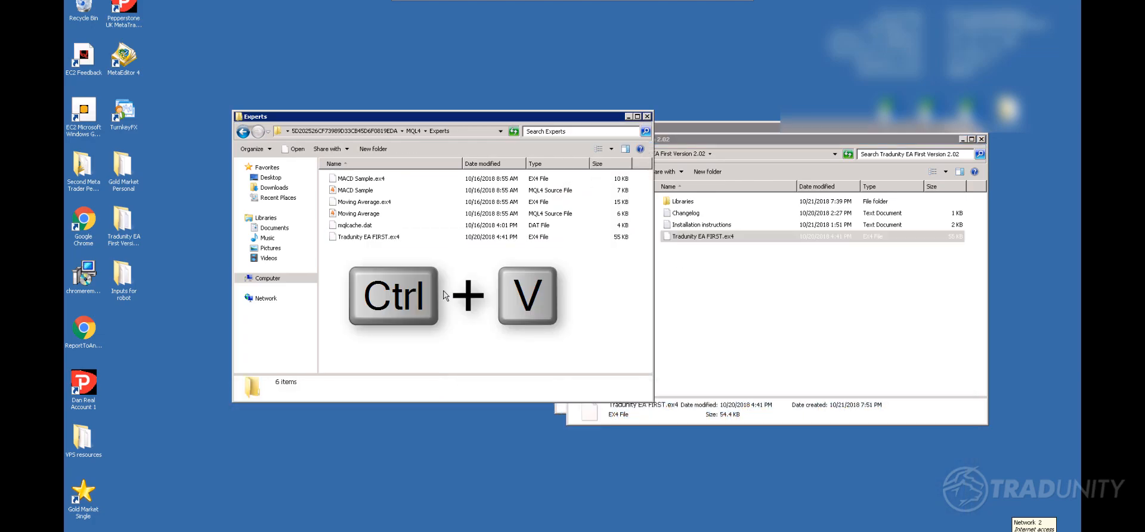
Look into the version 2.02 package's Libraries folder, return to the package root, and open the terminal's MQL4/Libraries folder in the other window
left_click(701, 201)
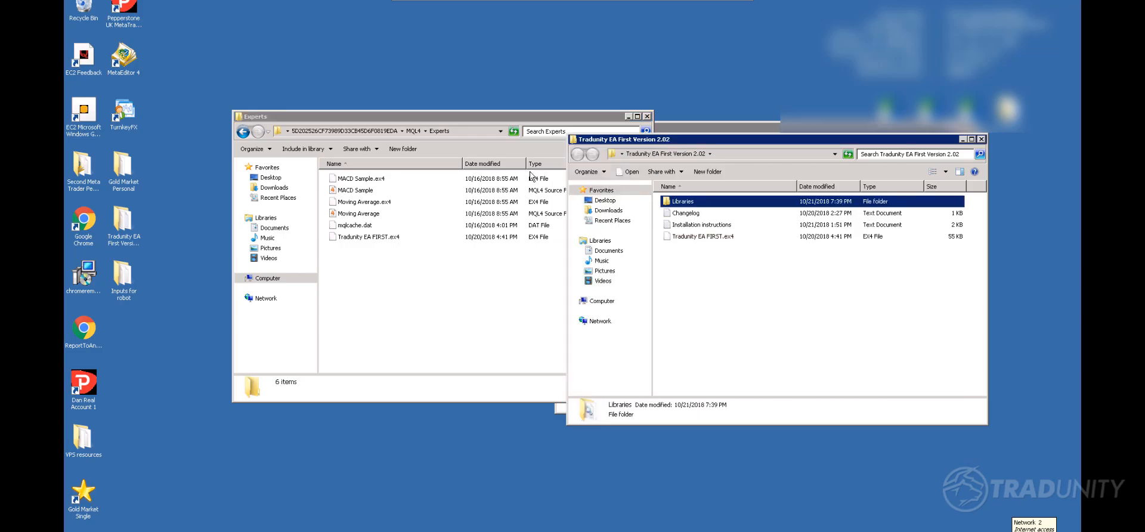
double_click(663, 201)
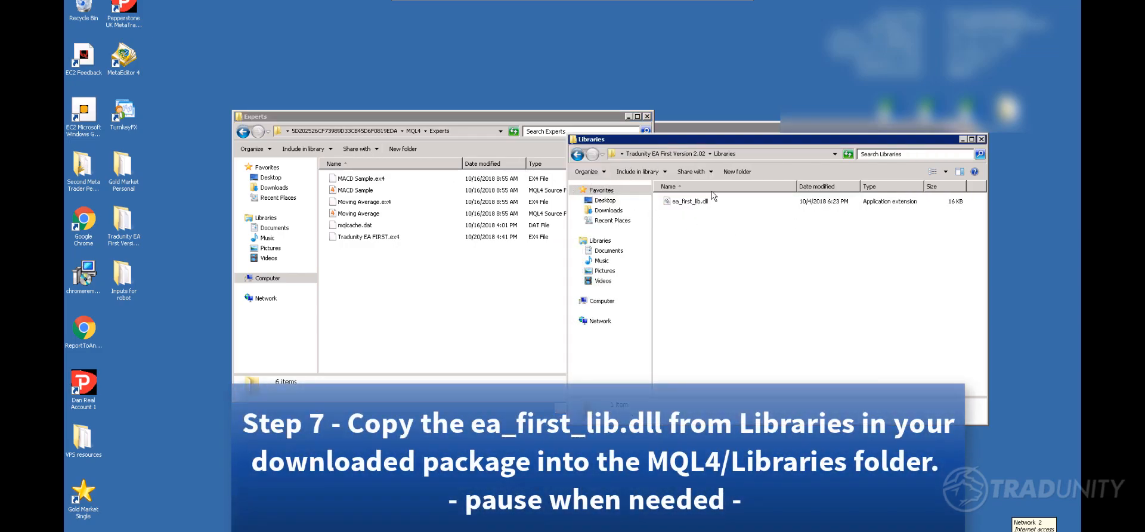
left_click(680, 155)
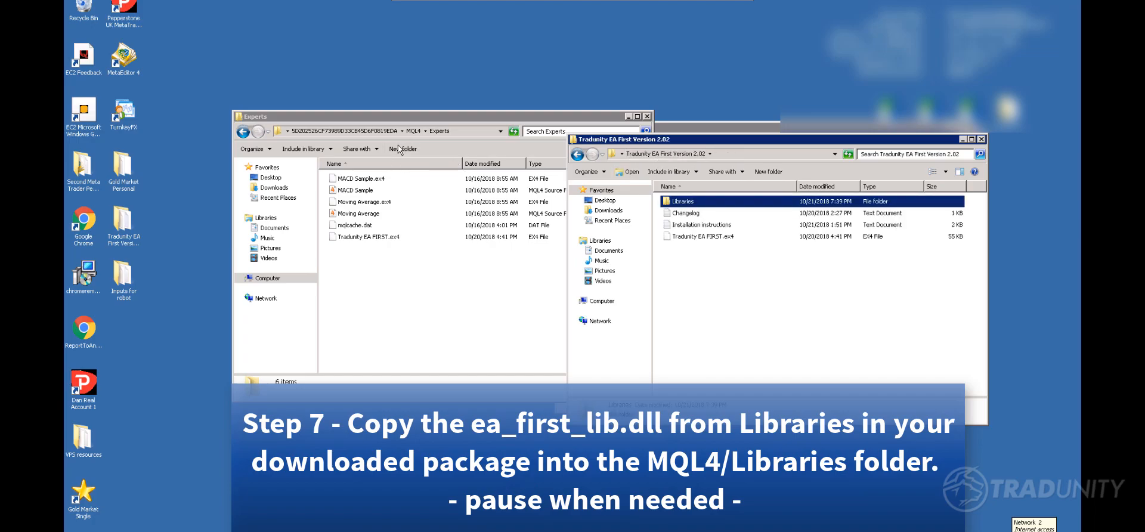
left_click(413, 130)
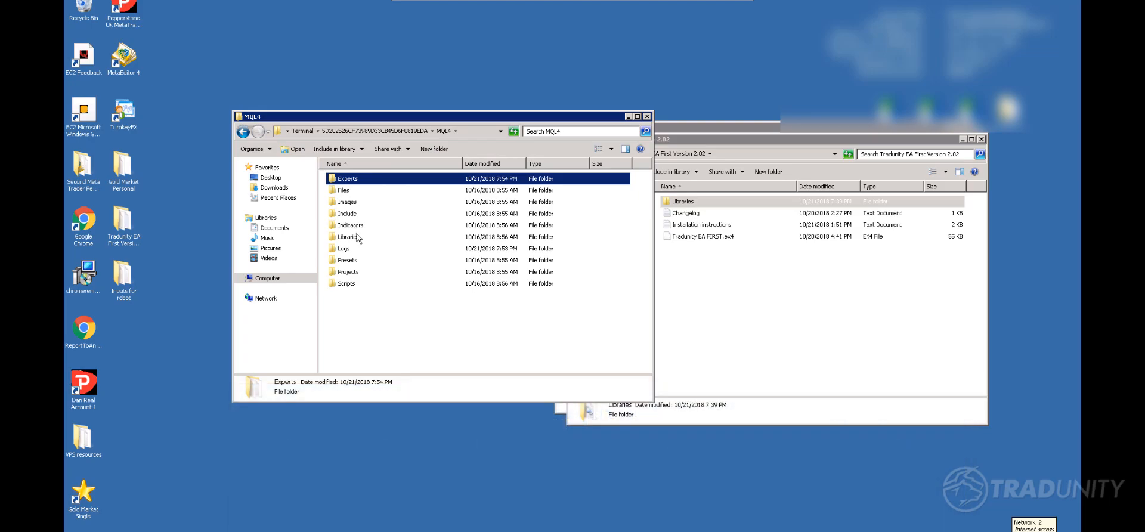
double_click(348, 237)
Copy ea_first_lib.dll from the version 2.02 package's Libraries folder into the terminal's MQL4/Libraries folder
left_click(710, 202)
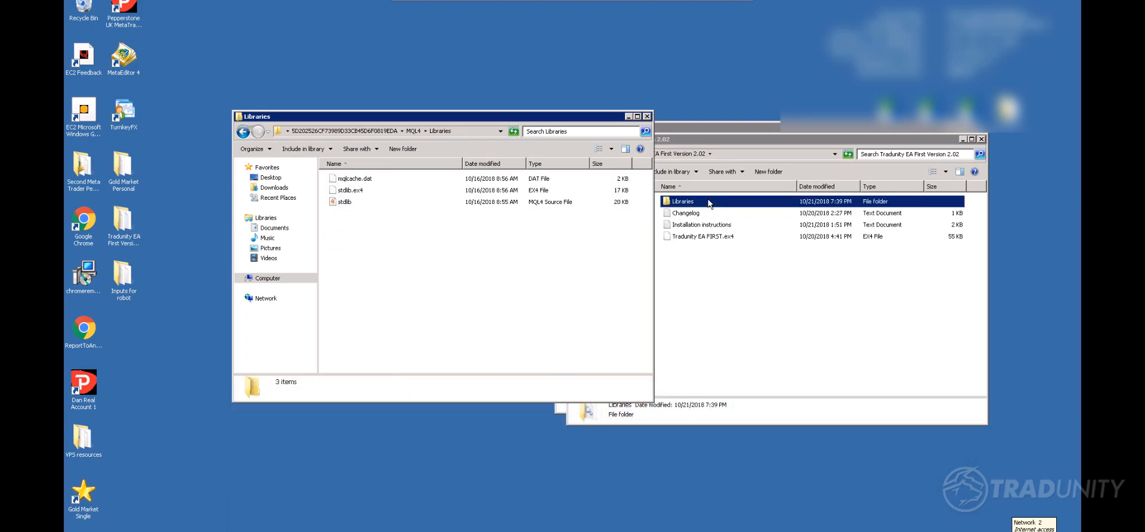
left_click(716, 238)
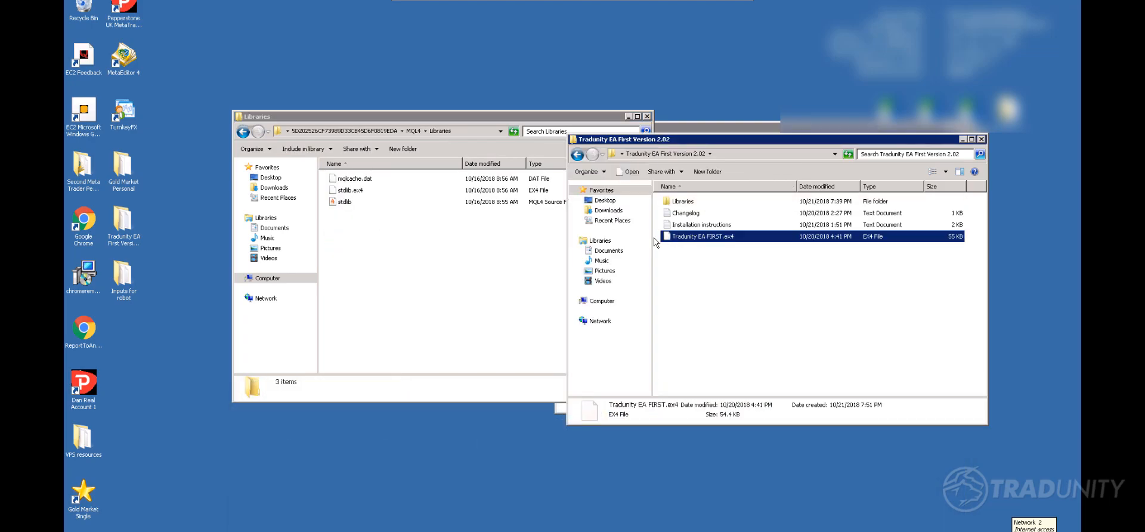
double_click(682, 202)
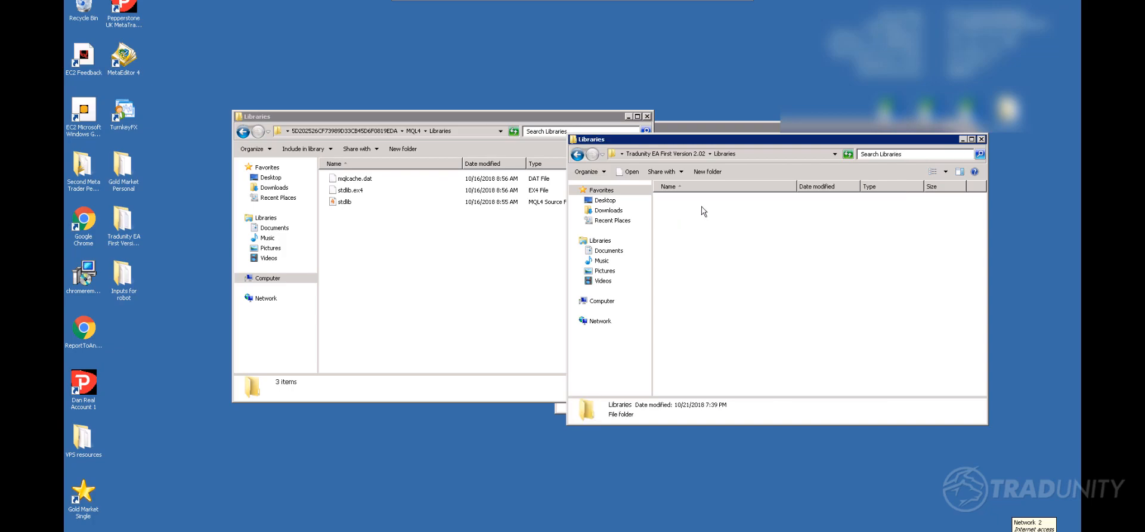
left_click(701, 203)
key("ctrl+c")
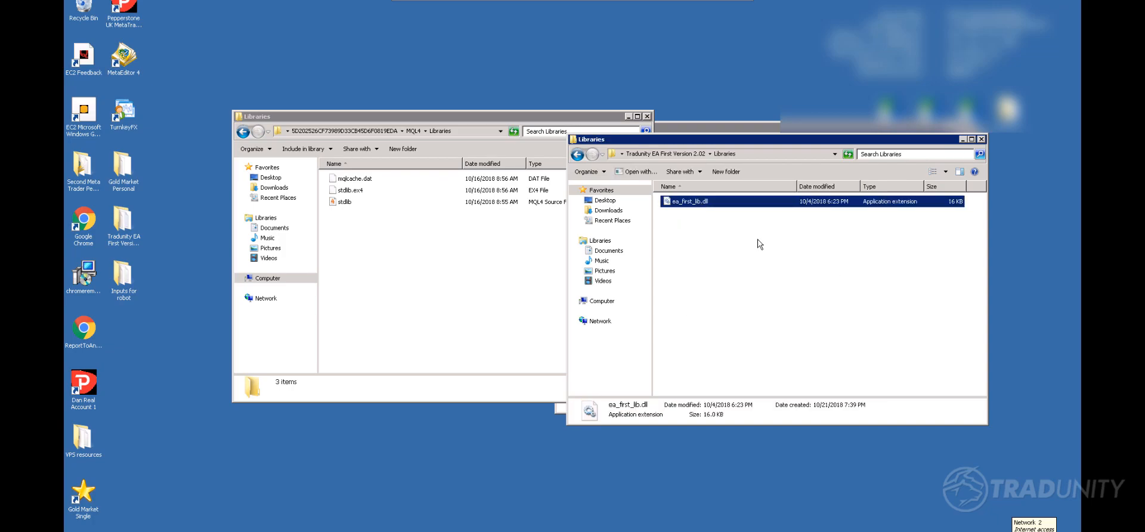
key("ctrl+v")
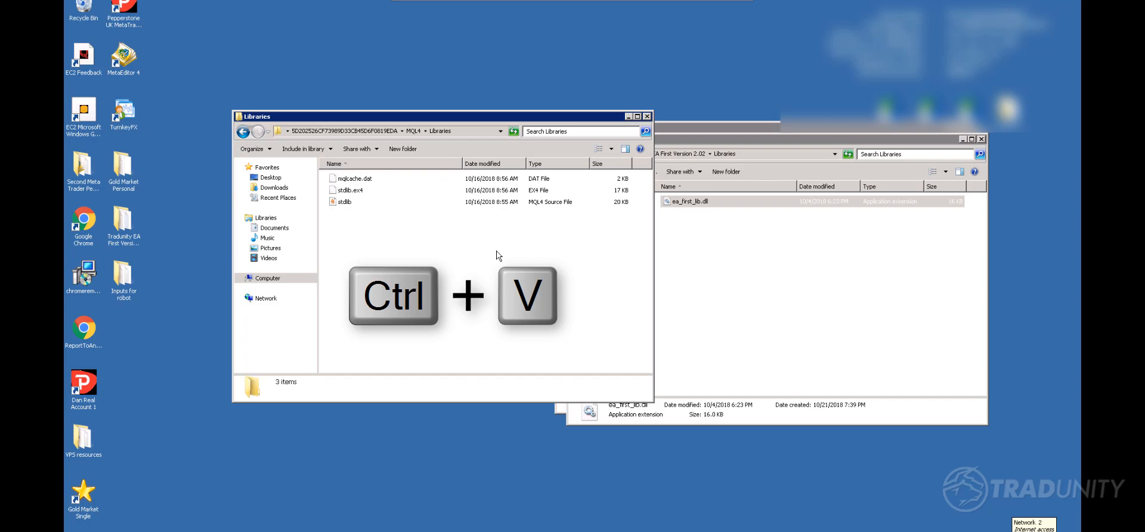
key("ctrl+v")
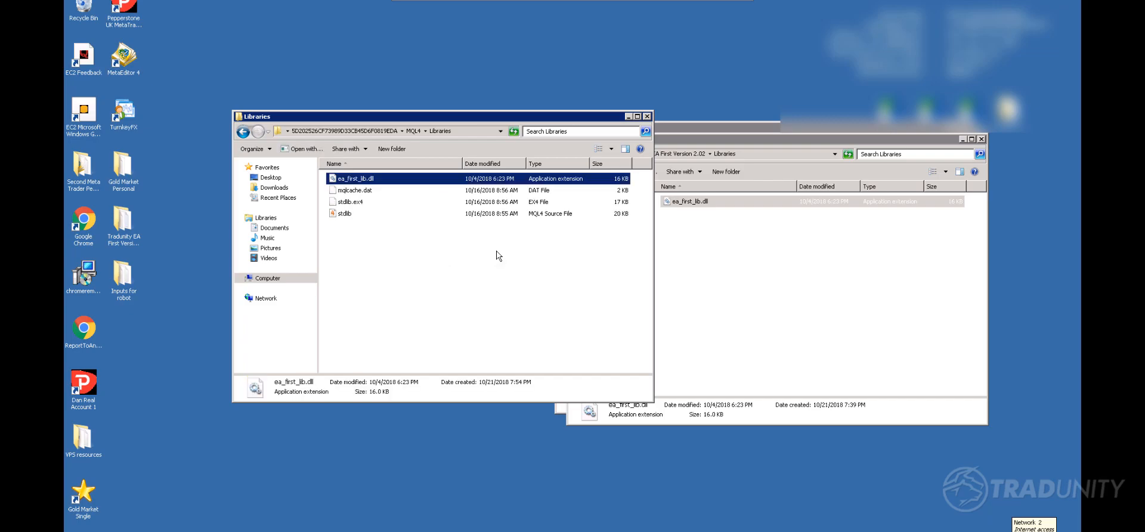
left_click(521, 289)
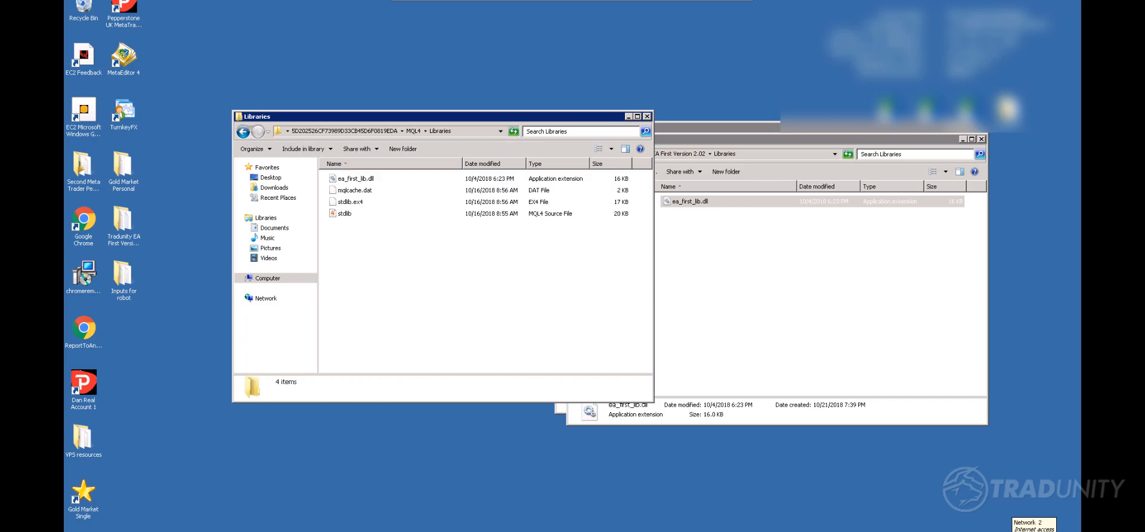
Switch back to the MetaTrader 4 terminal, show the Navigator, and refresh its Expert Advisors list
left_click(256, 531)
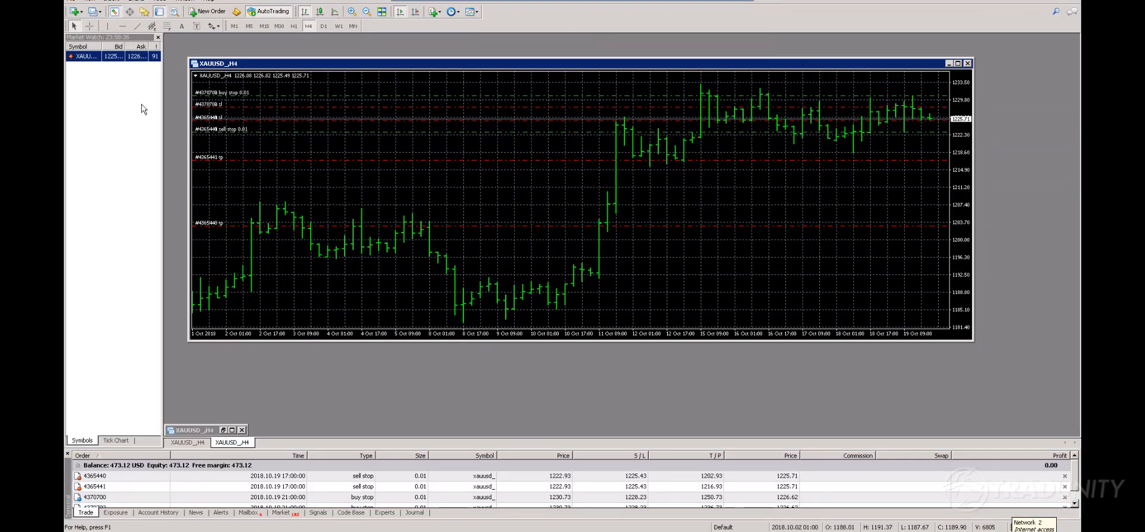
left_click(90, 2)
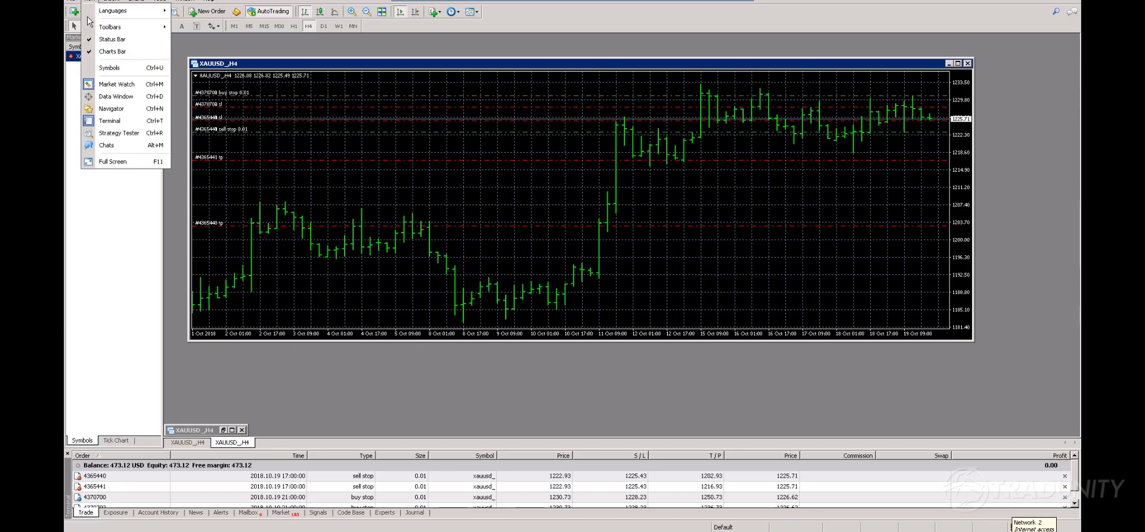
left_click(111, 110)
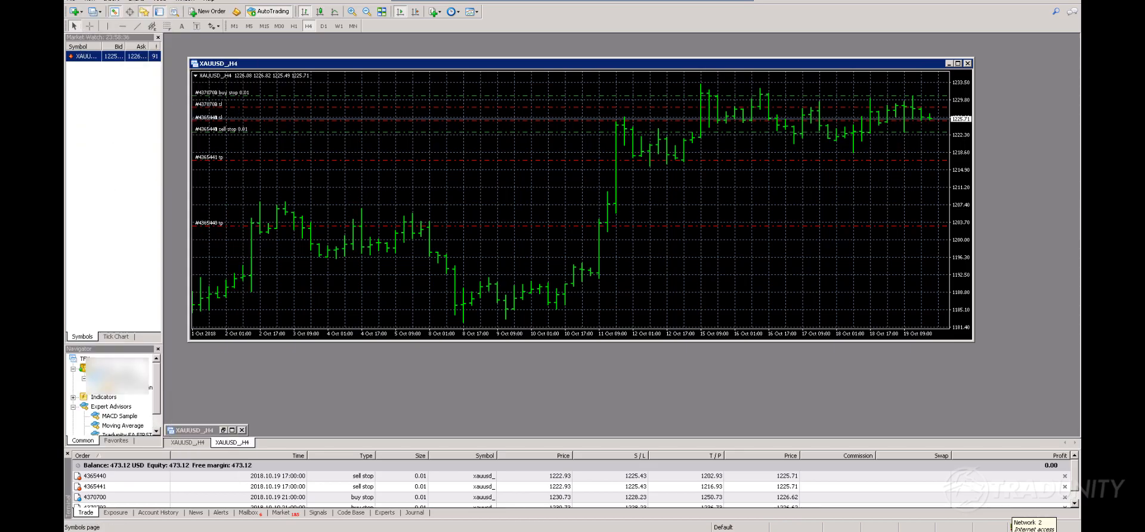
scroll(159, 422, "down", 1)
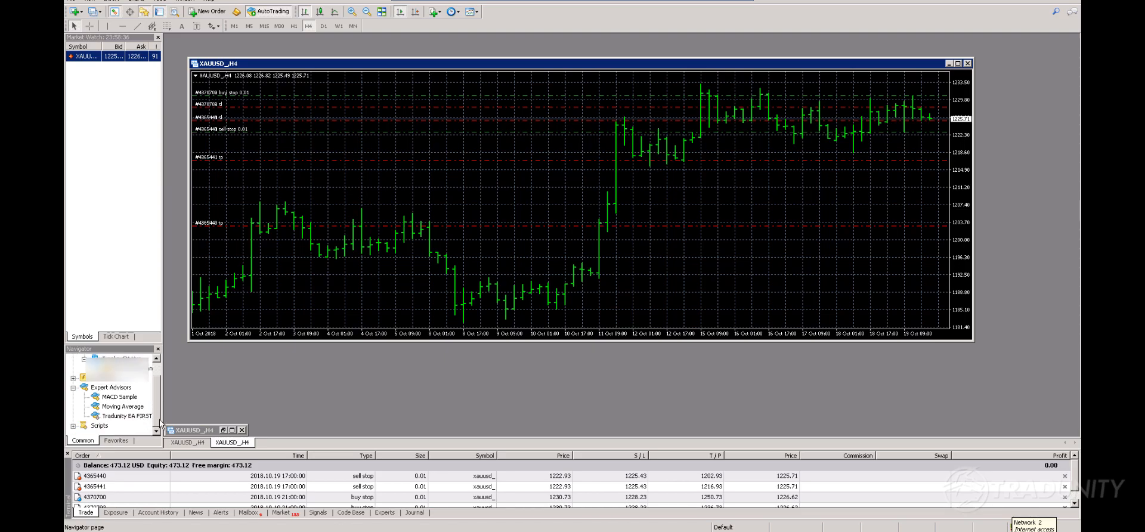
right_click(112, 389)
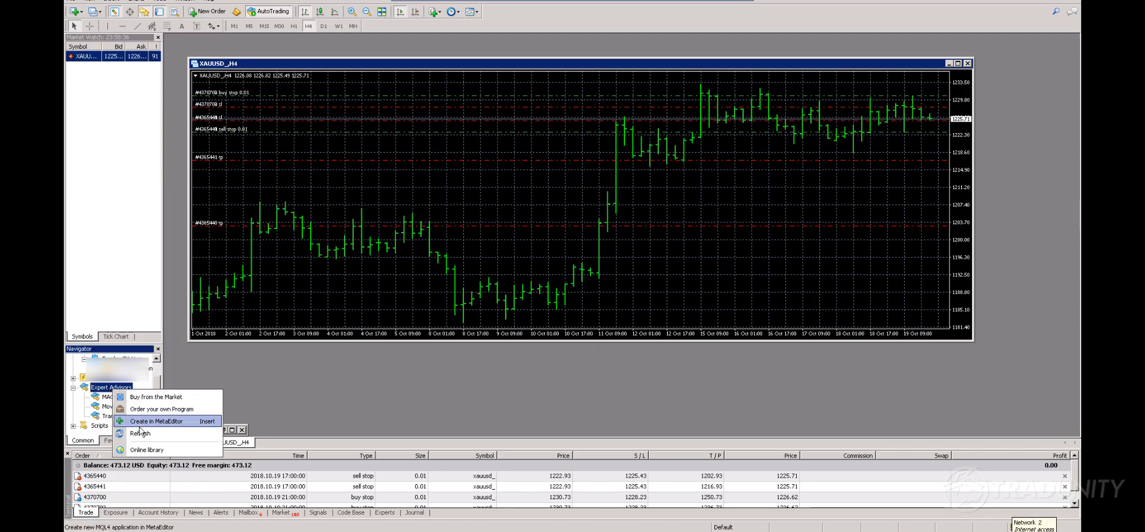
left_click(140, 432)
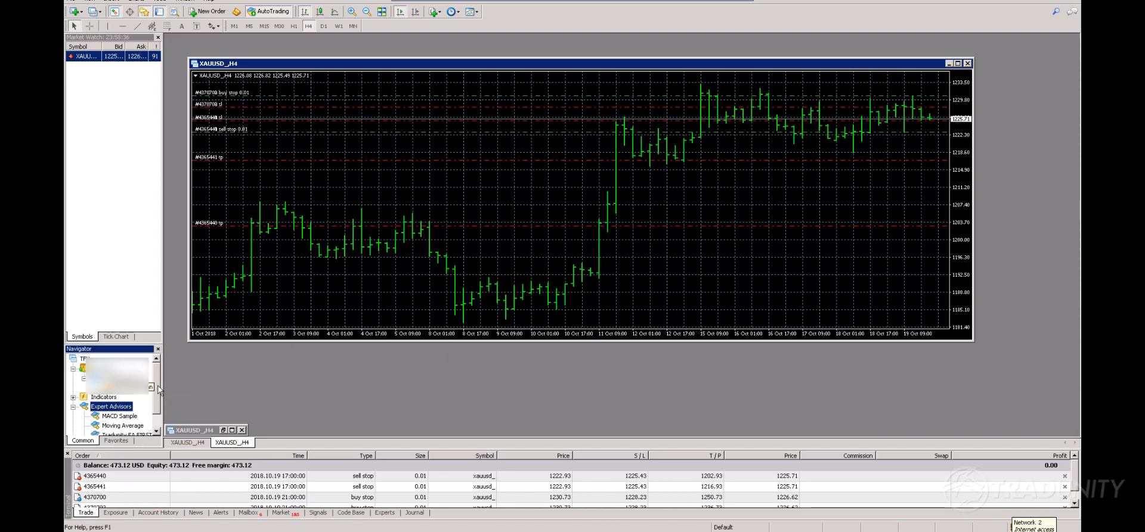
Attach Tradunity EA FIRST to the open XAUUSD H4 chart, check its version information, and allow DLL imports
scroll(137, 405, "down", 1)
left_click(117, 416)
left_click_drag(117, 418, 823, 200)
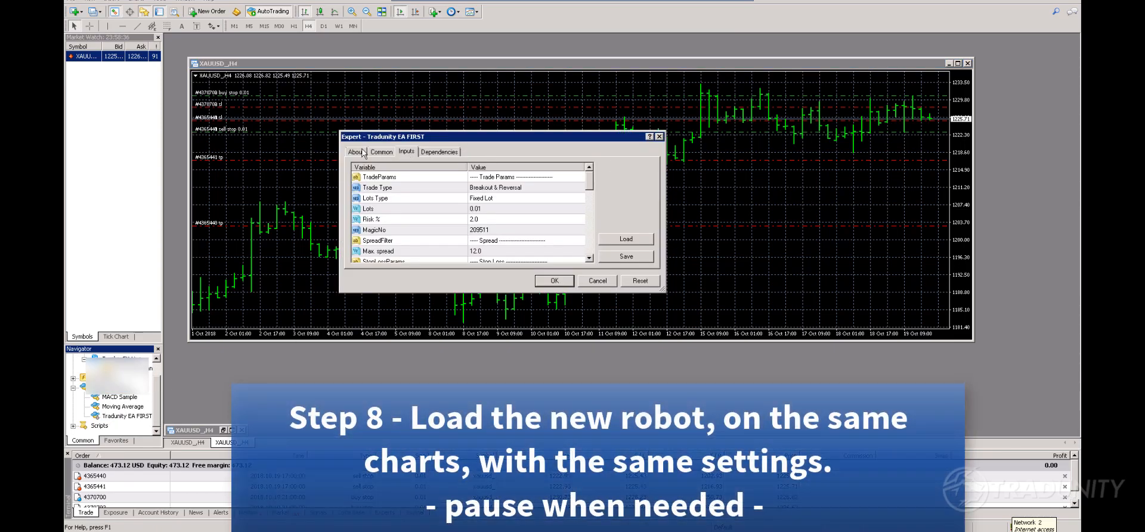
left_click(364, 151)
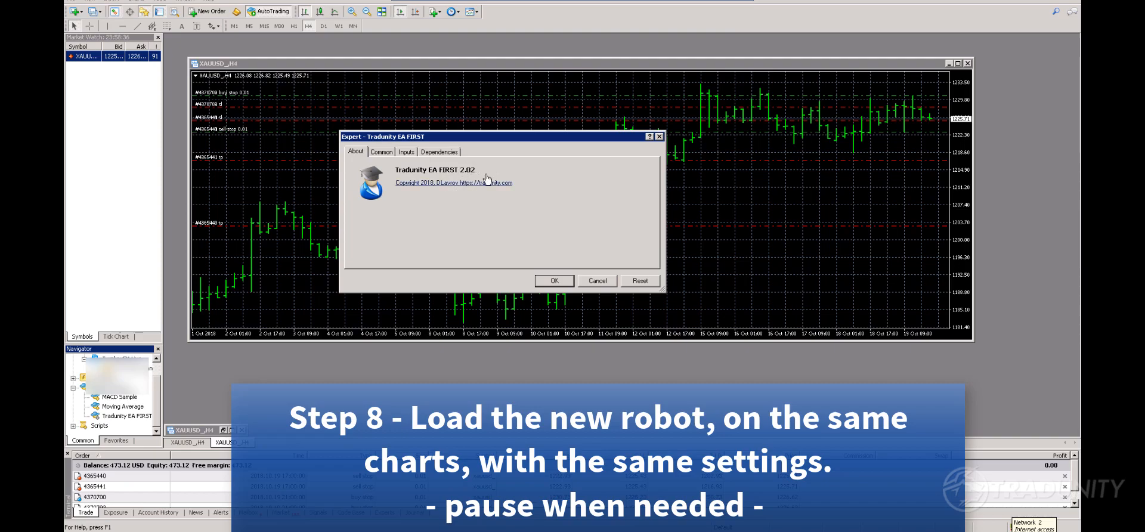
left_click(391, 153)
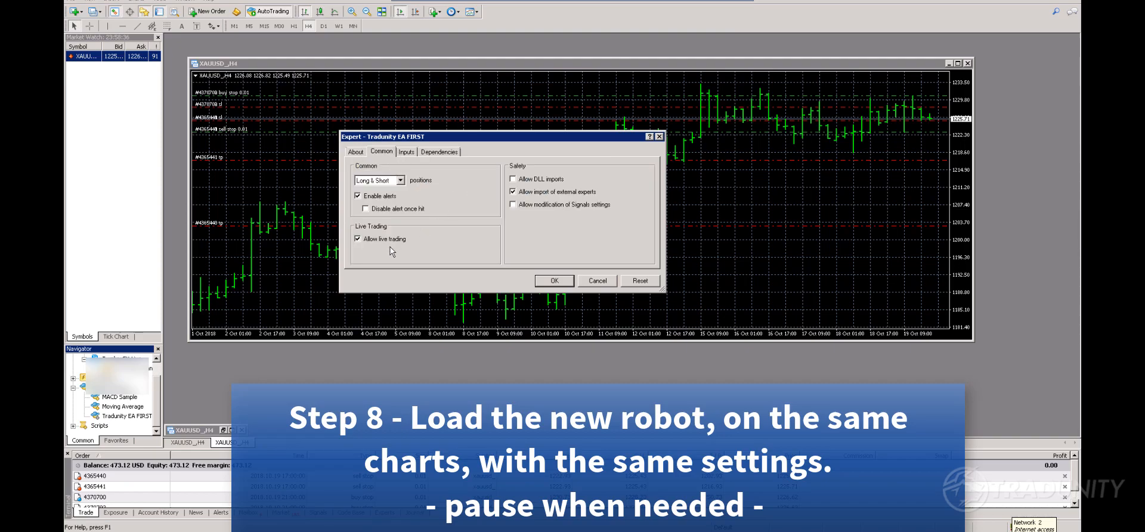
left_click(513, 178)
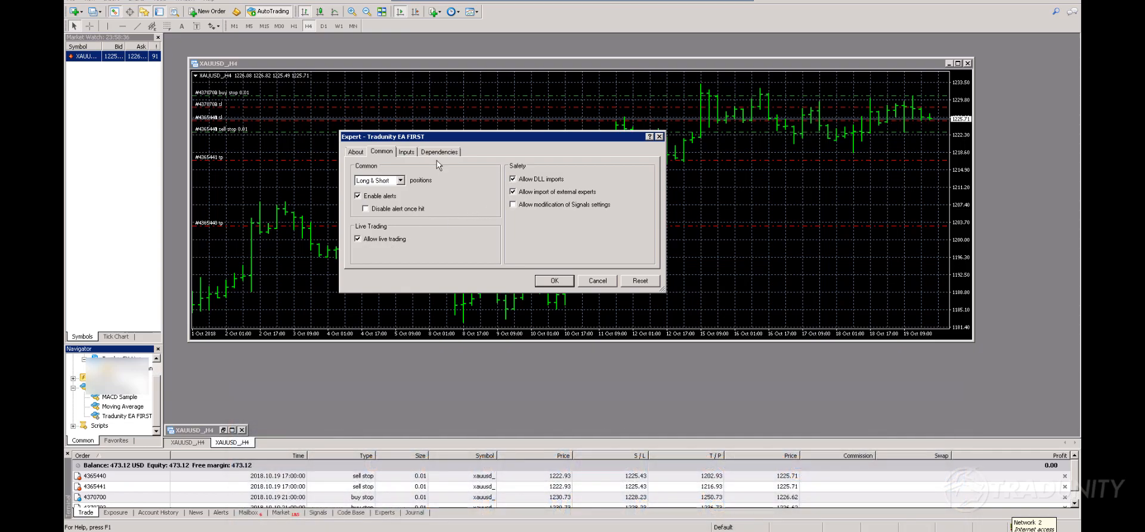
Load inputs-chart2.set from the desktop folder Inputs for robot into the EA's inputs, review the values, and apply them to the chart
left_click(406, 152)
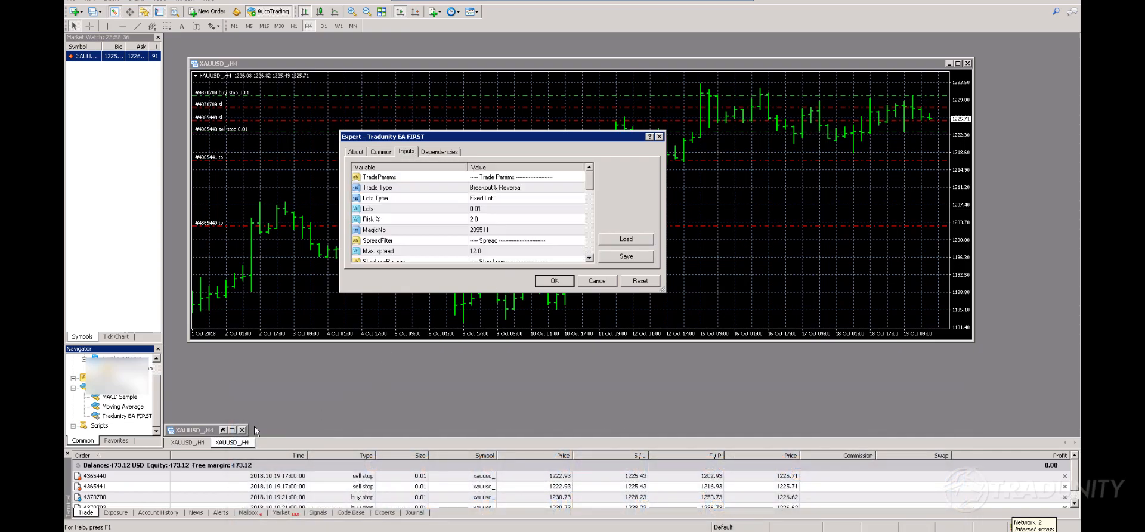
left_click(632, 240)
left_click(365, 147)
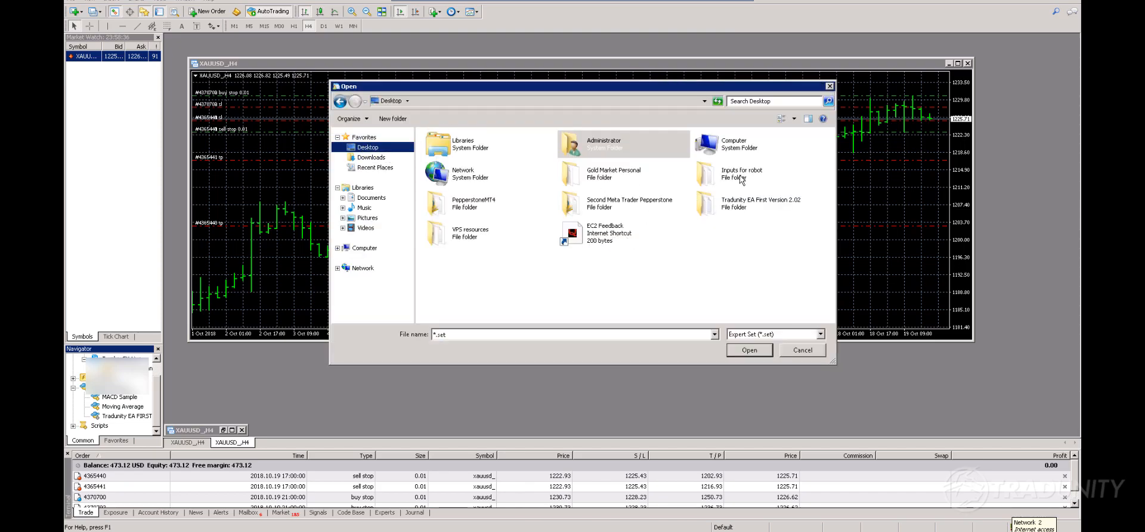
double_click(718, 182)
left_click(476, 160)
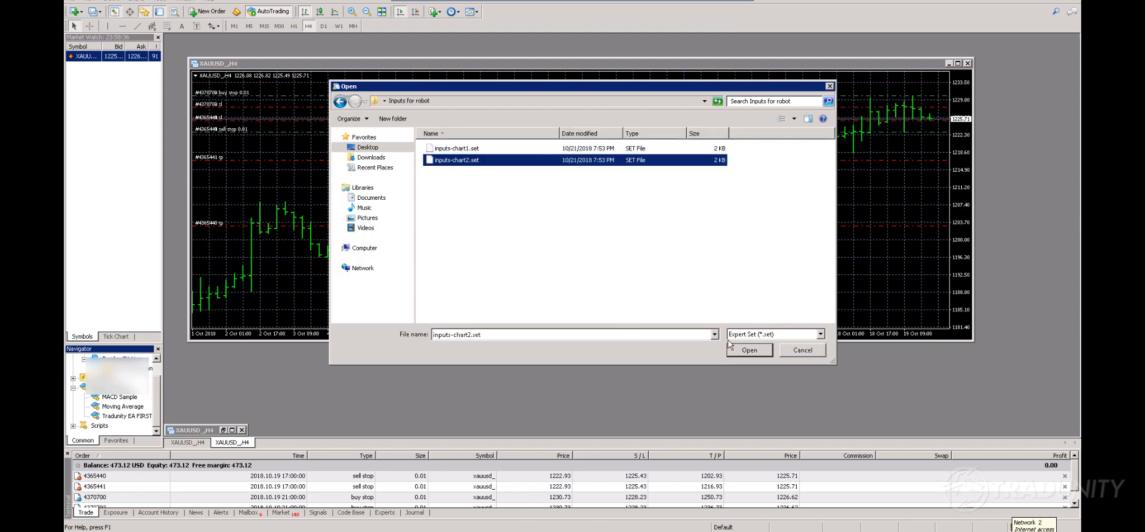
left_click(749, 350)
scroll(588, 190, "down", 3)
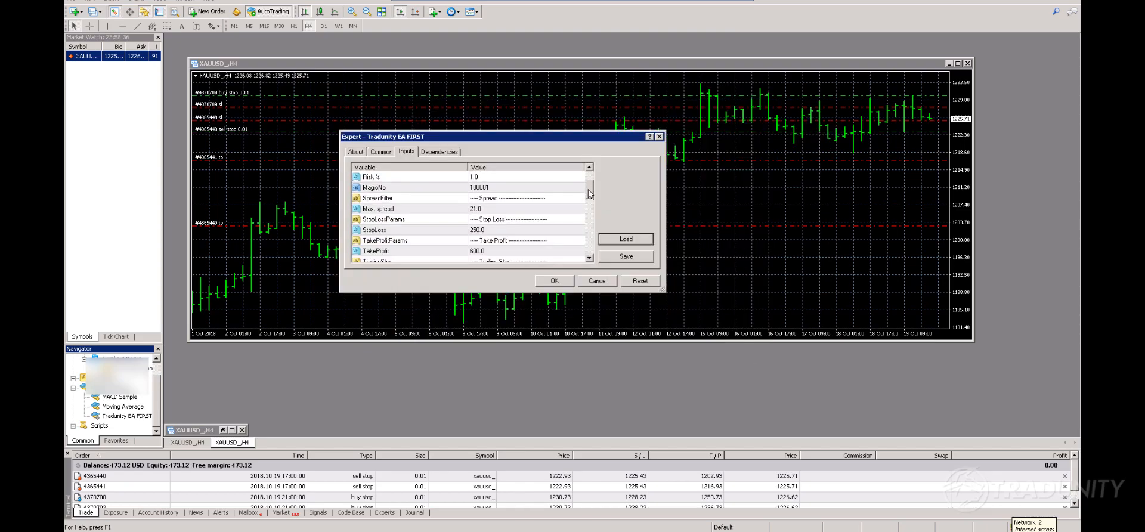
left_click_drag(589, 193, 579, 152)
left_click(561, 284)
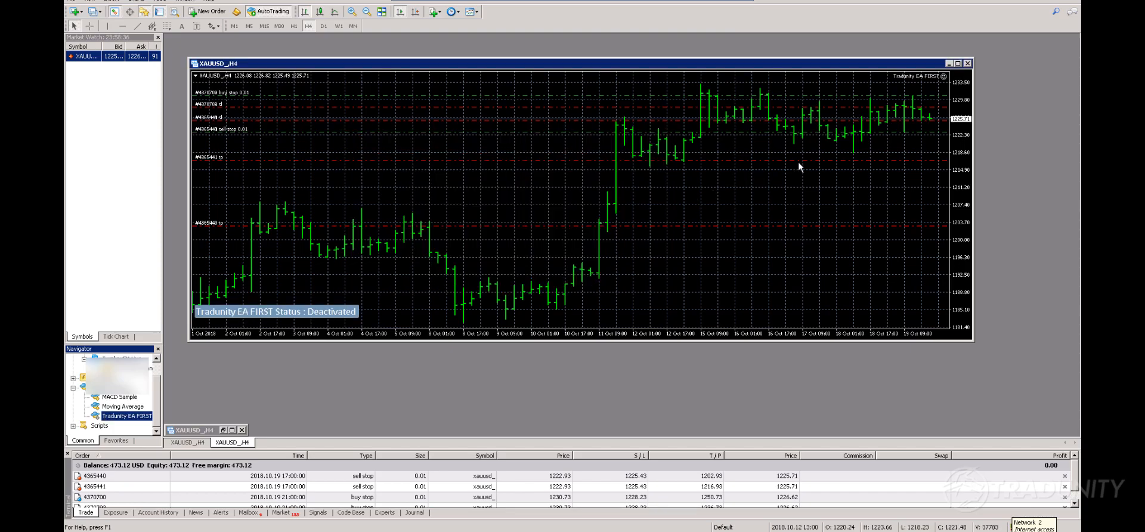
Minimize this chart, restore the other XAUUSD H4 chart, attach Tradunity EA FIRST to it, and check its version and common settings
left_click(949, 64)
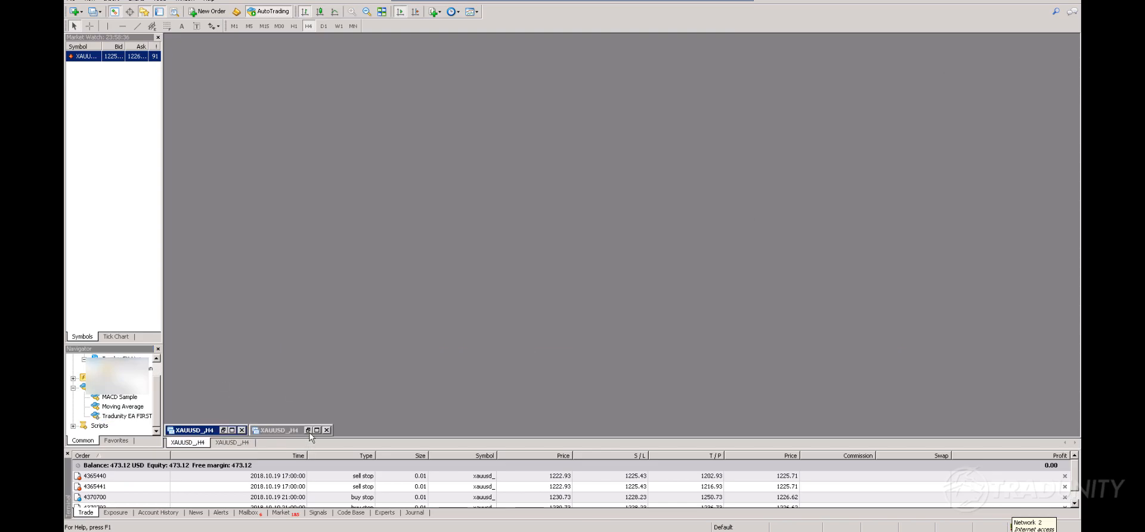
left_click(222, 430)
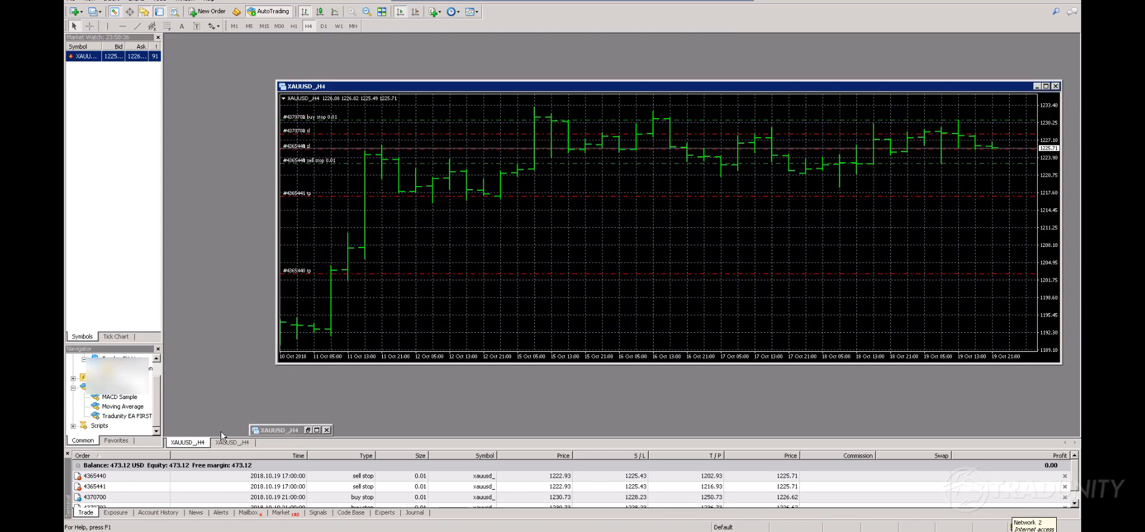
left_click(126, 417)
left_click_drag(126, 421, 877, 192)
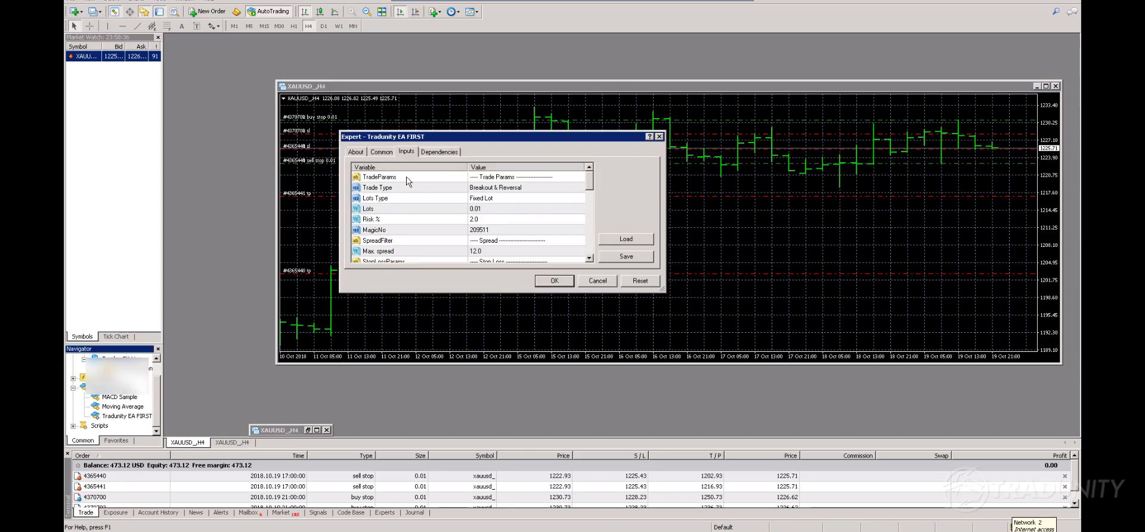
left_click(356, 153)
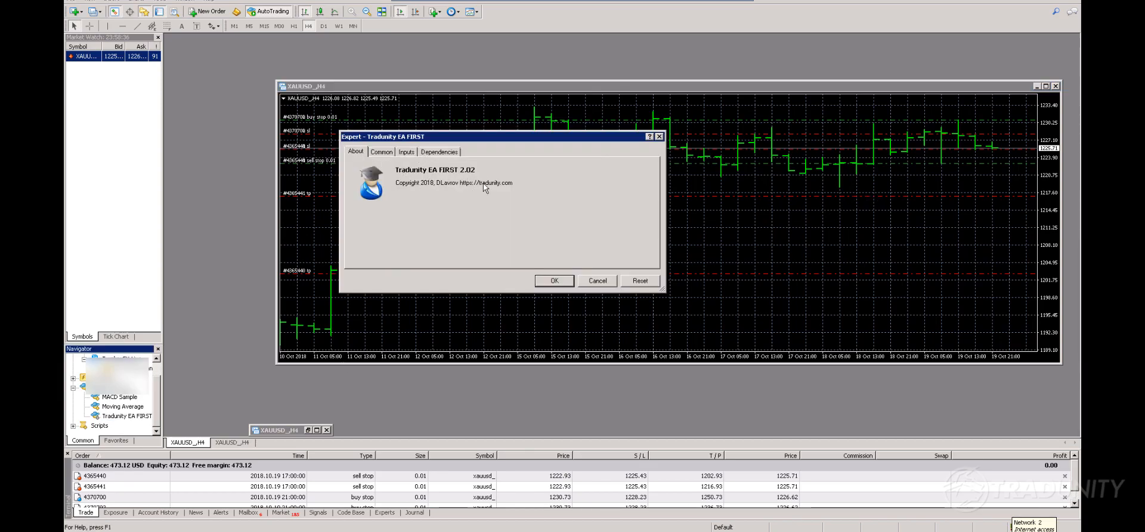
left_click(406, 152)
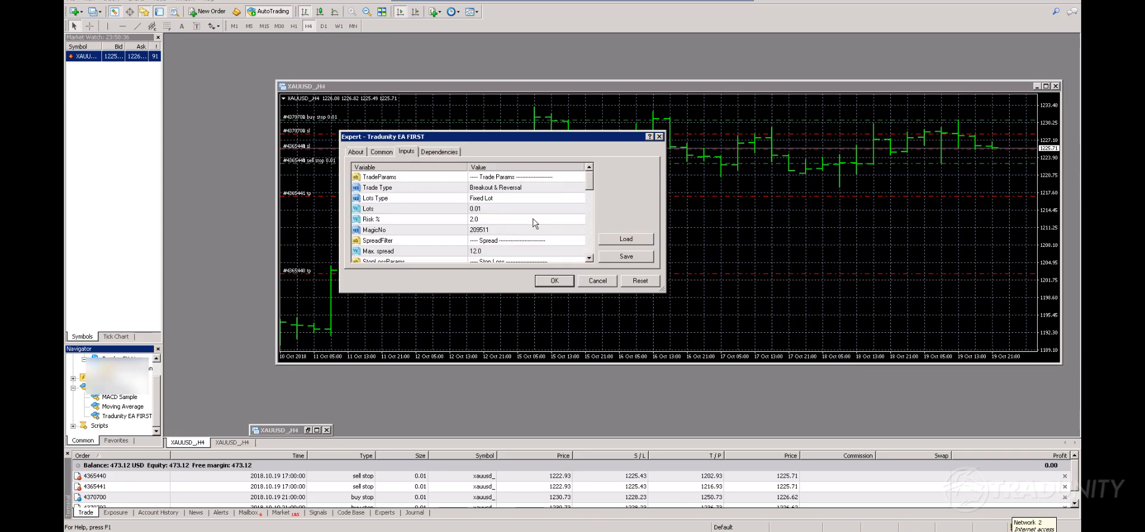
left_click(384, 152)
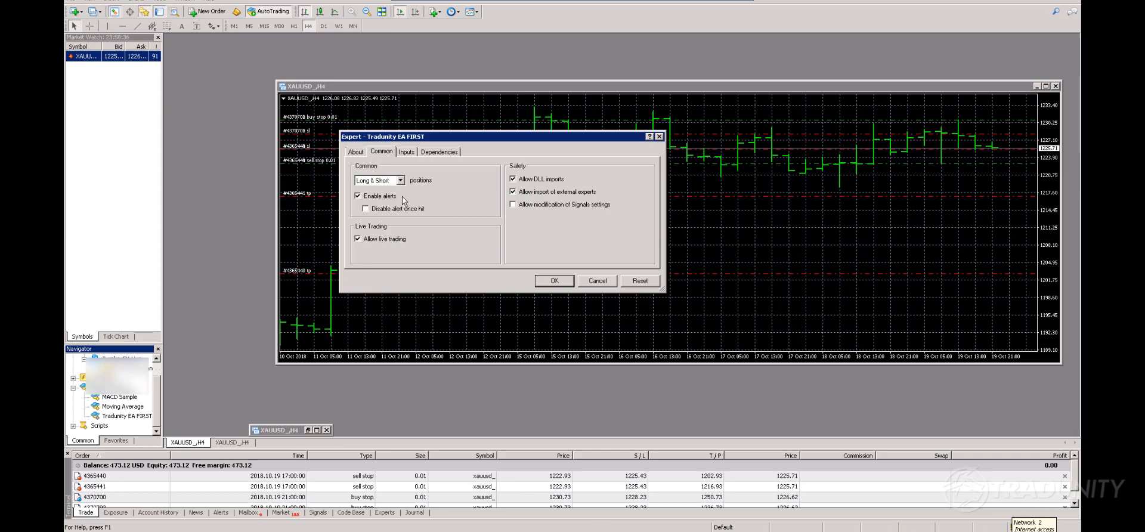
Load inputs-chart1.set from the desktop folder Inputs for robot into the EA's inputs, review the values, and apply them to this chart
left_click(407, 153)
left_click(627, 239)
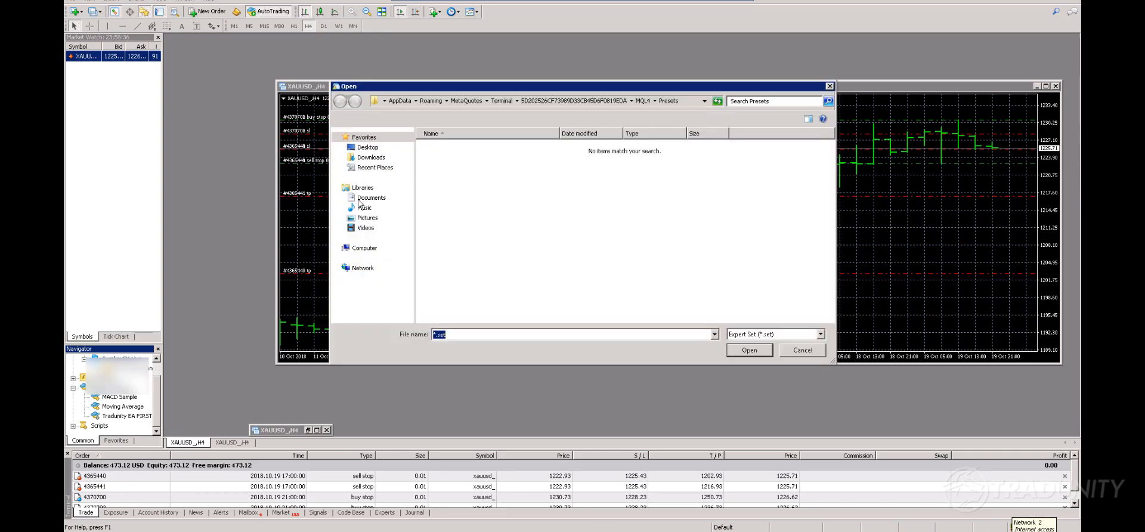
left_click(373, 149)
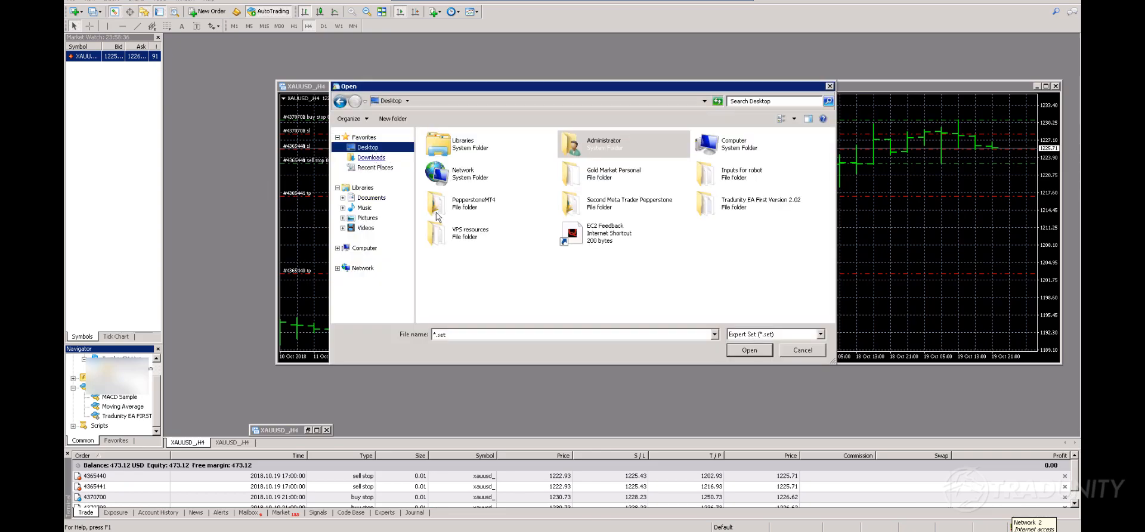
left_click(720, 180)
double_click(720, 180)
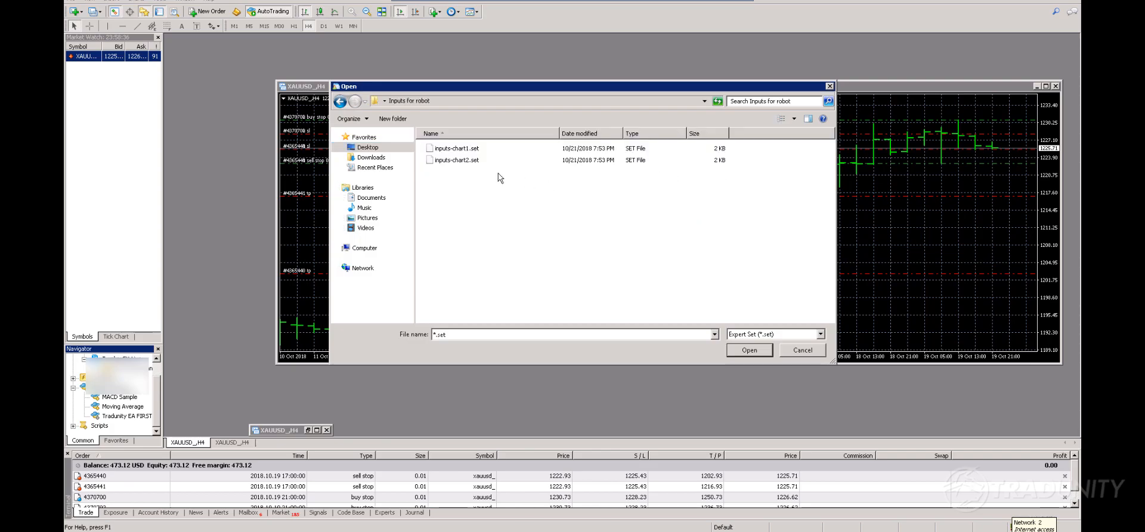
double_click(474, 150)
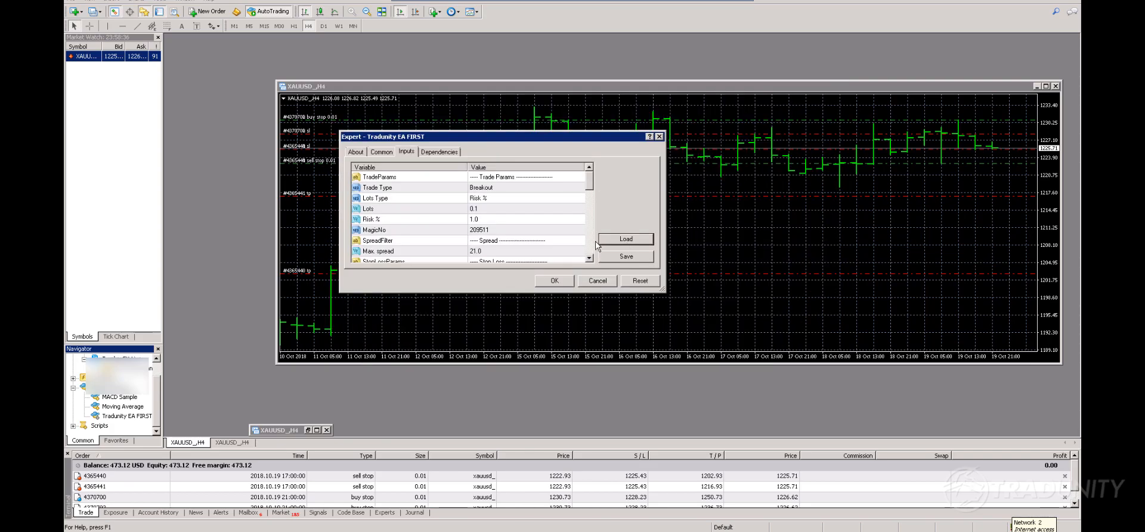
left_click_drag(591, 178, 591, 205)
scroll(590, 170, "up", 3)
left_click(565, 280)
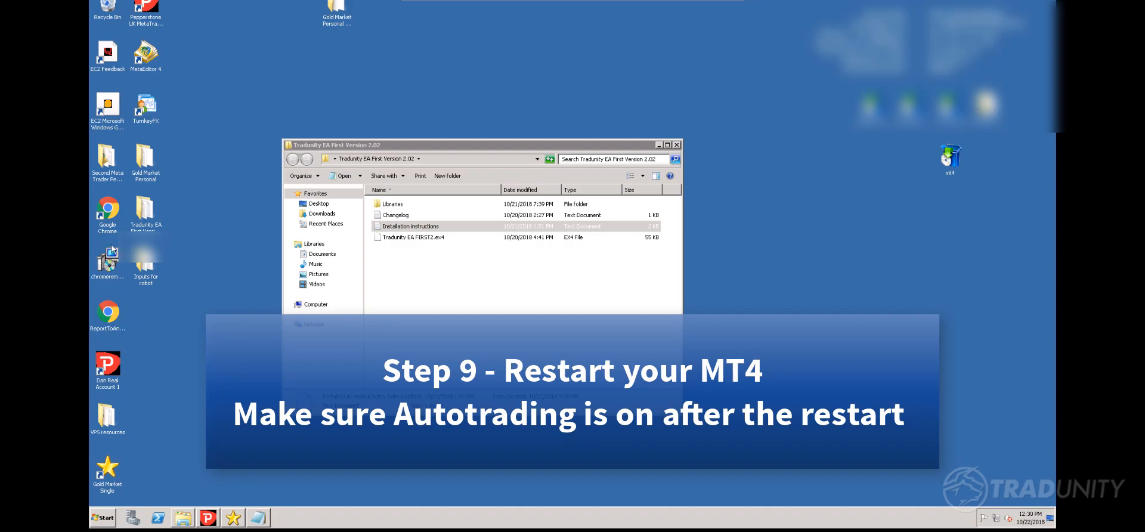
Start the TurnkeyFX trading terminal again from the desktop and minimize the version 2.02 folder window covering it
left_click(146, 105)
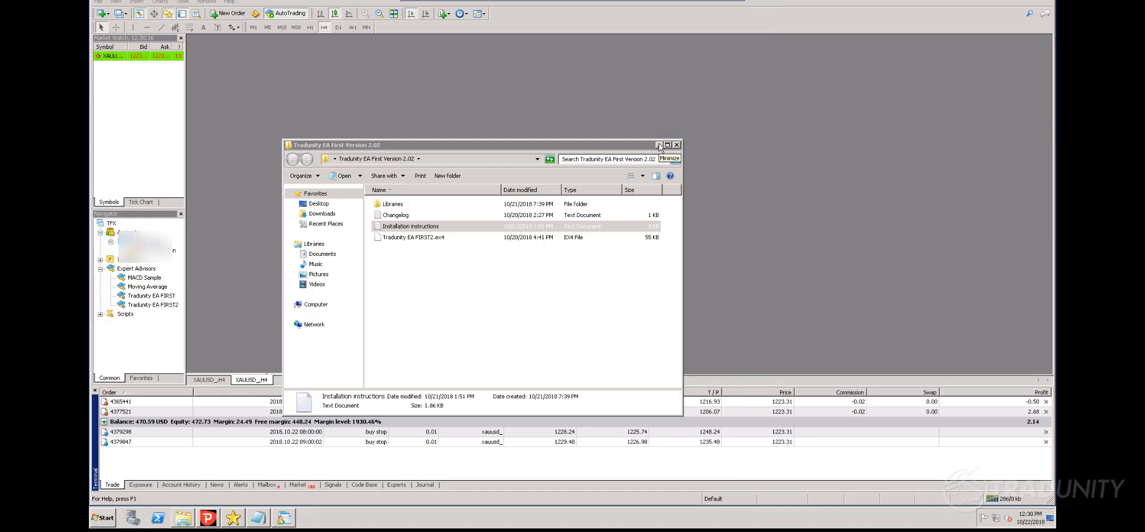
left_click(659, 145)
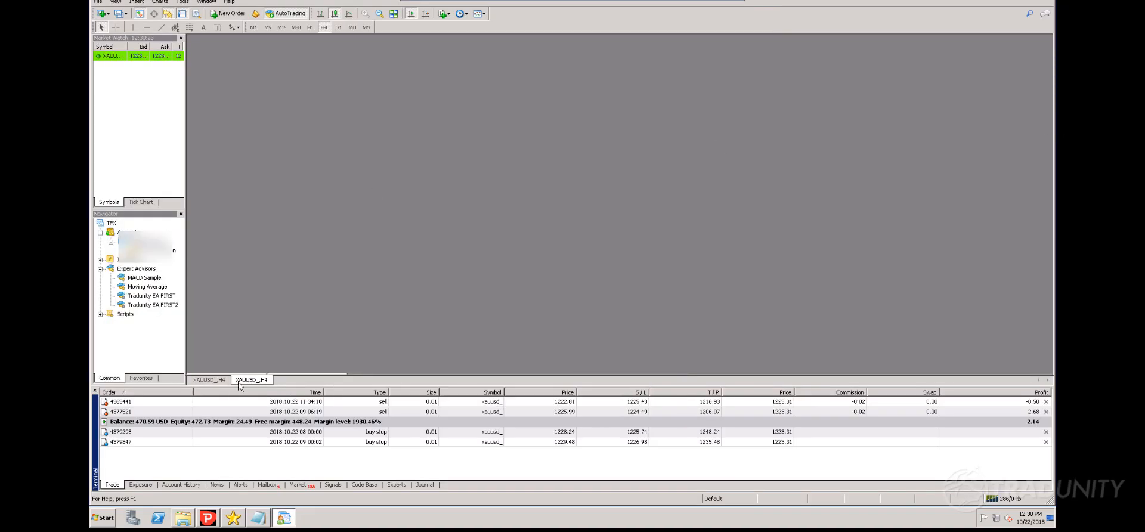